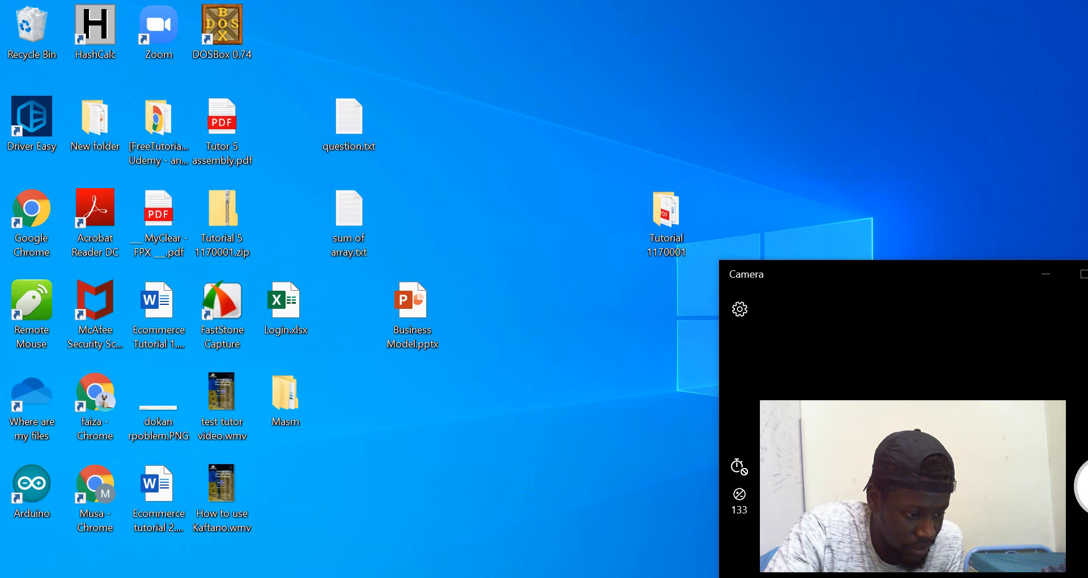
Switch to the browser and view the Azure Education Get started page offering the free software download, then return to the desktop
mouse_move(481, 577)
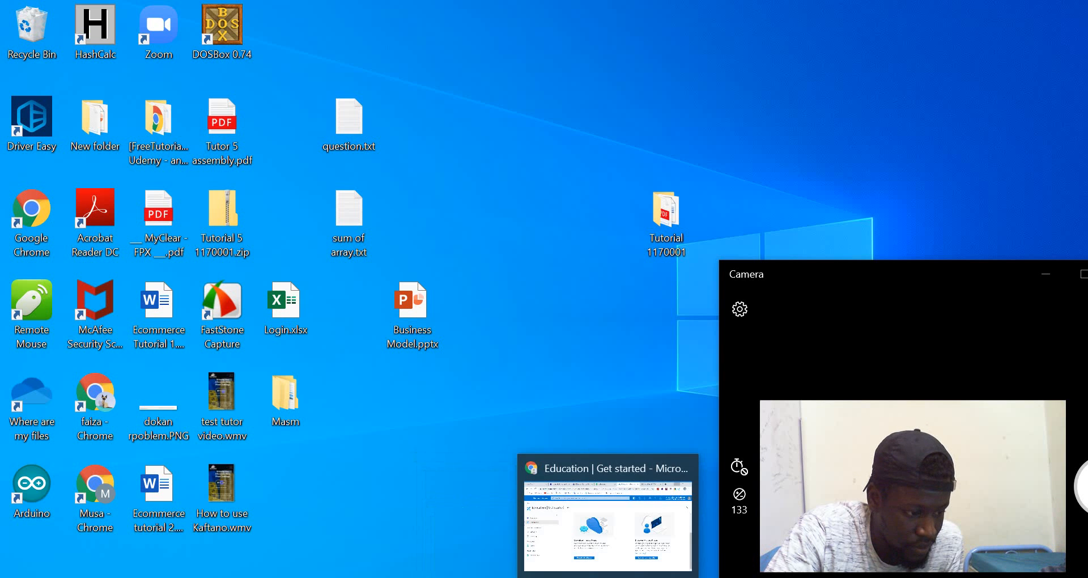
left_click(581, 467)
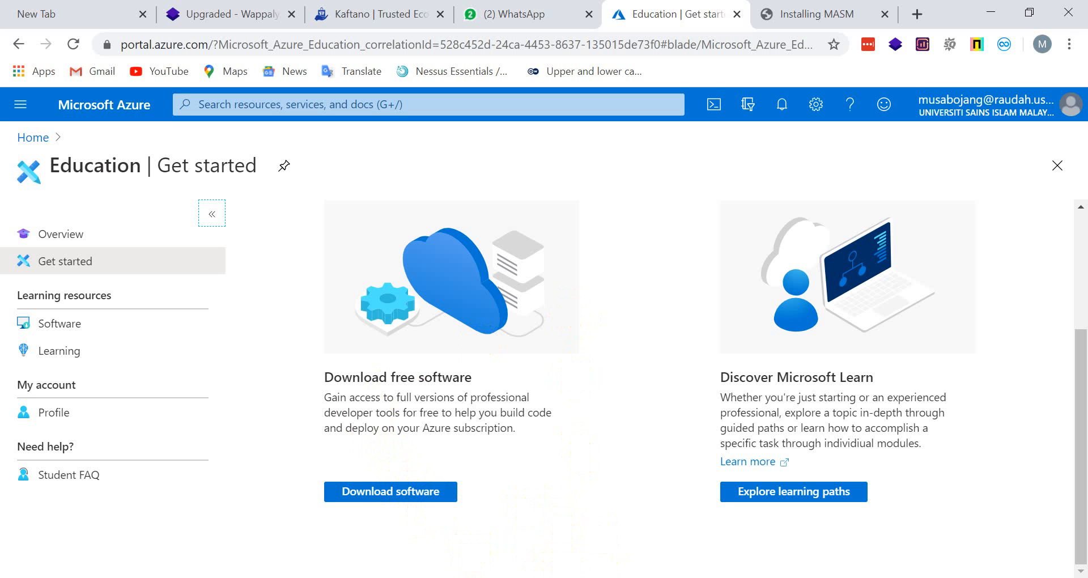
left_click(608, 577)
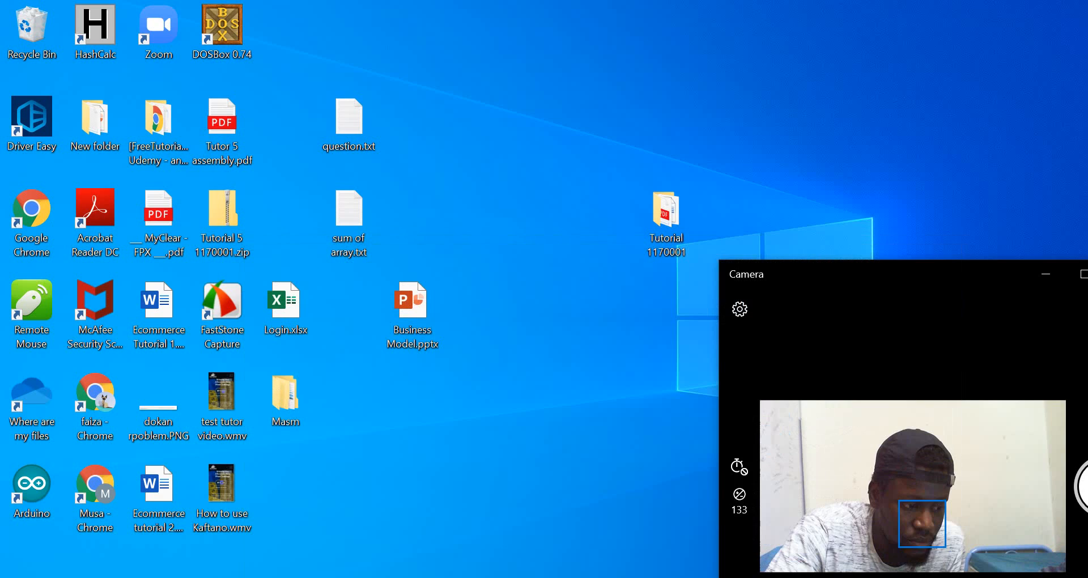
left_click(609, 577)
left_click(608, 577)
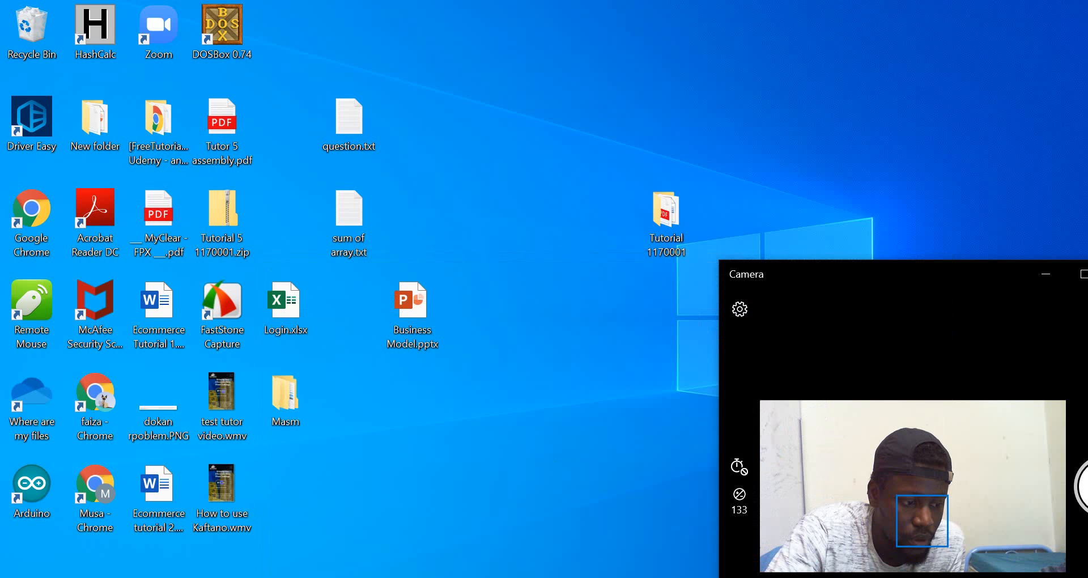
Check the Desktop development with C++ workload in the Visual Studio Installer and close the modification dialog without installing anything
left_click(626, 577)
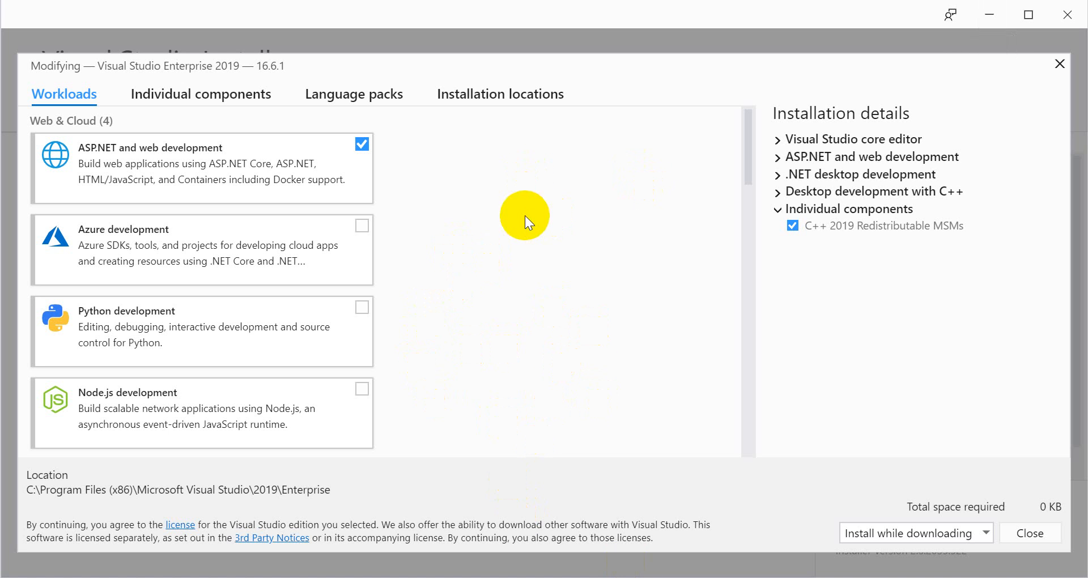
scroll(424, 256, "down", 10)
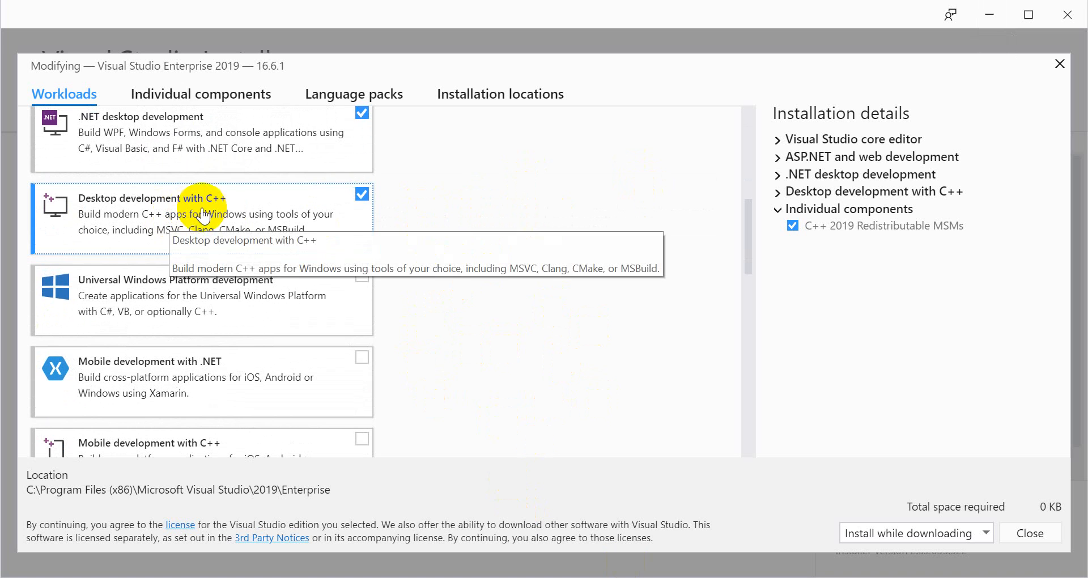
scroll(235, 216, "up", 2)
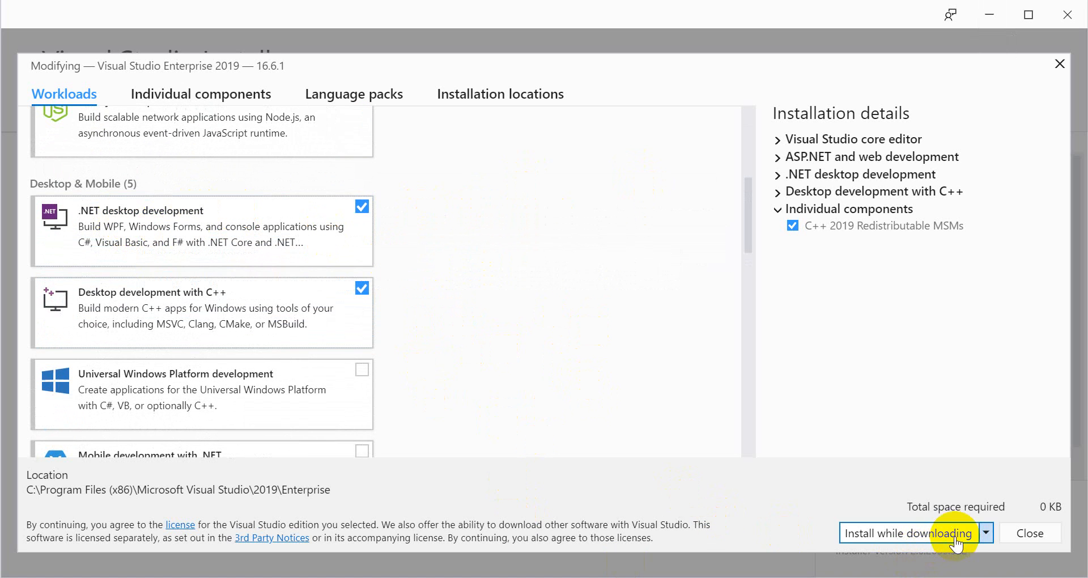
left_click(1022, 541)
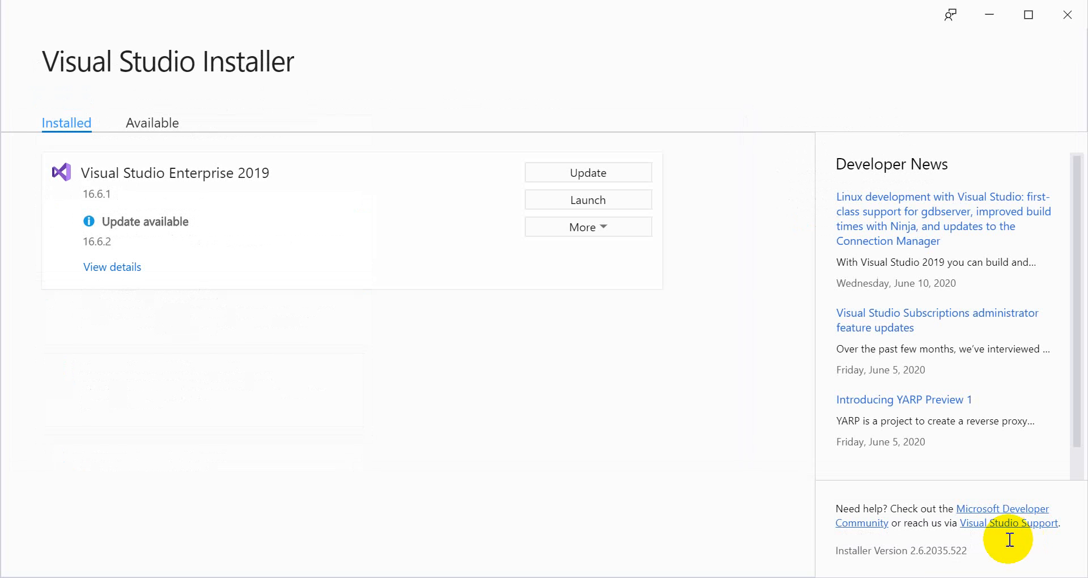
Search for Visual Studio 2019 and launch it
key("super")
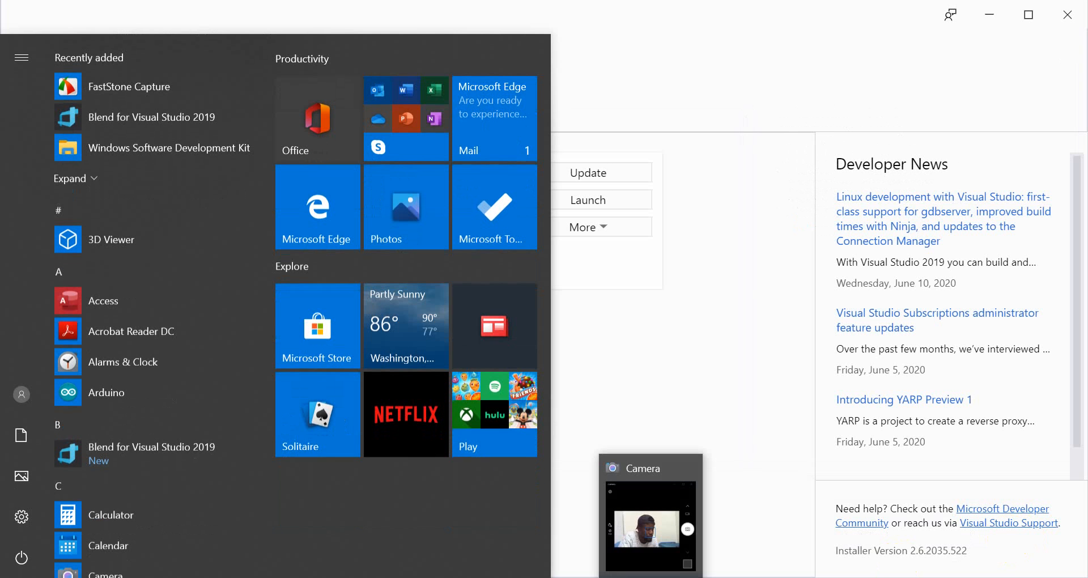
type("vis")
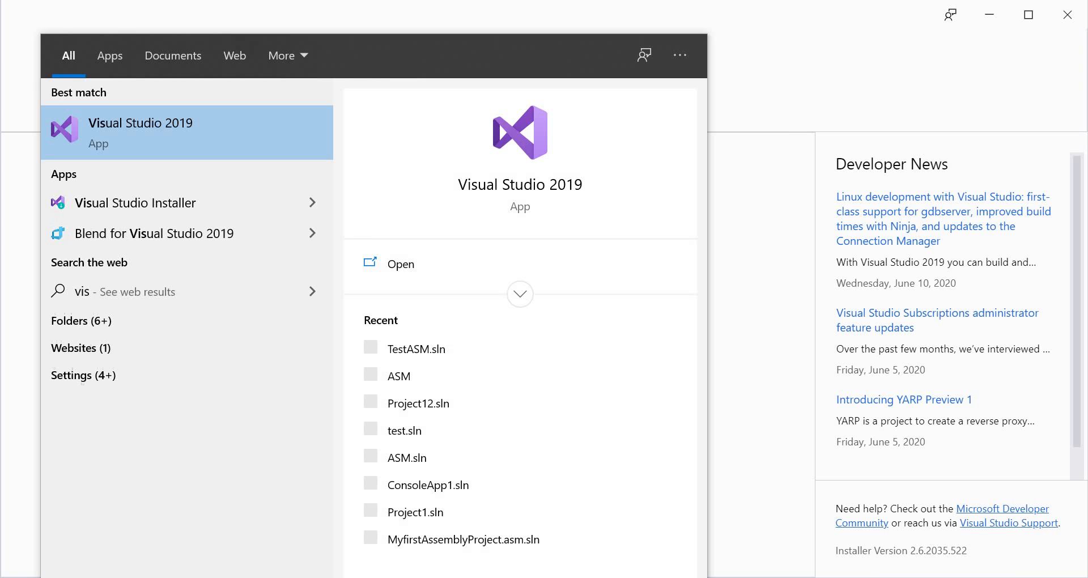
key("Return")
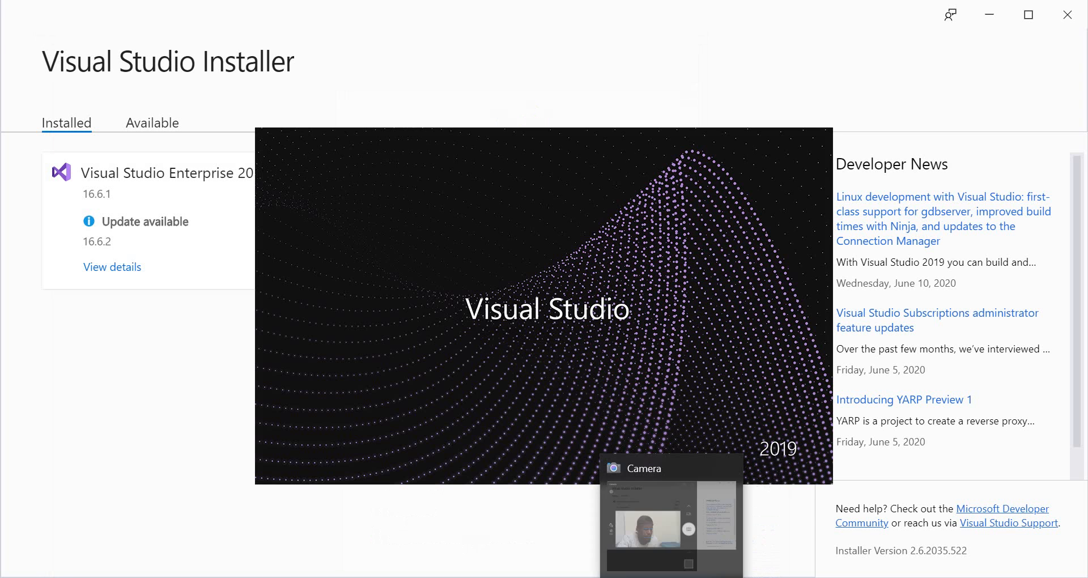
left_click(673, 577)
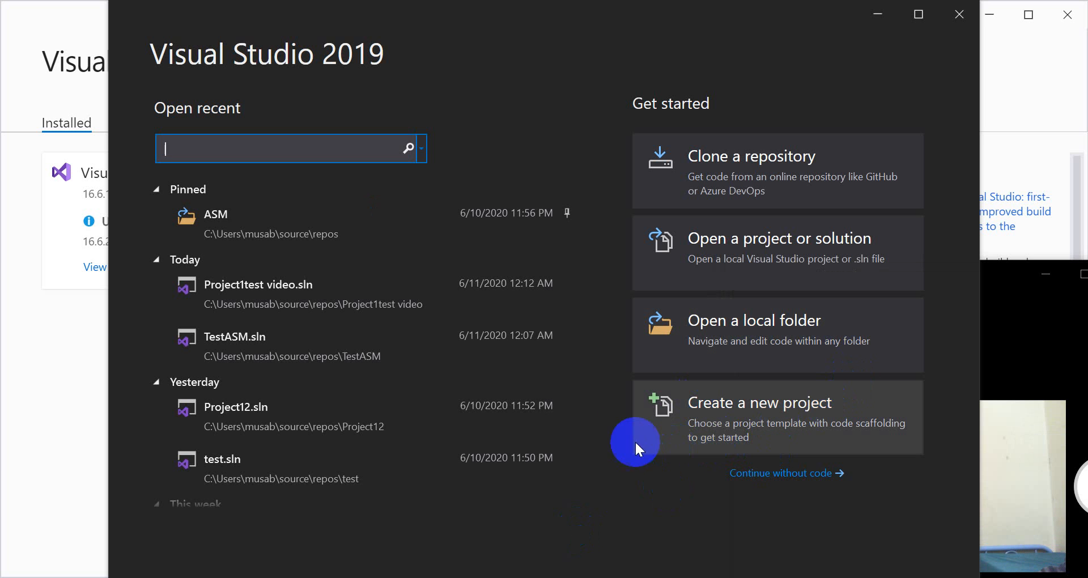
Start a new project from the C++ Empty Project template and proceed to its configuration
left_click(763, 406)
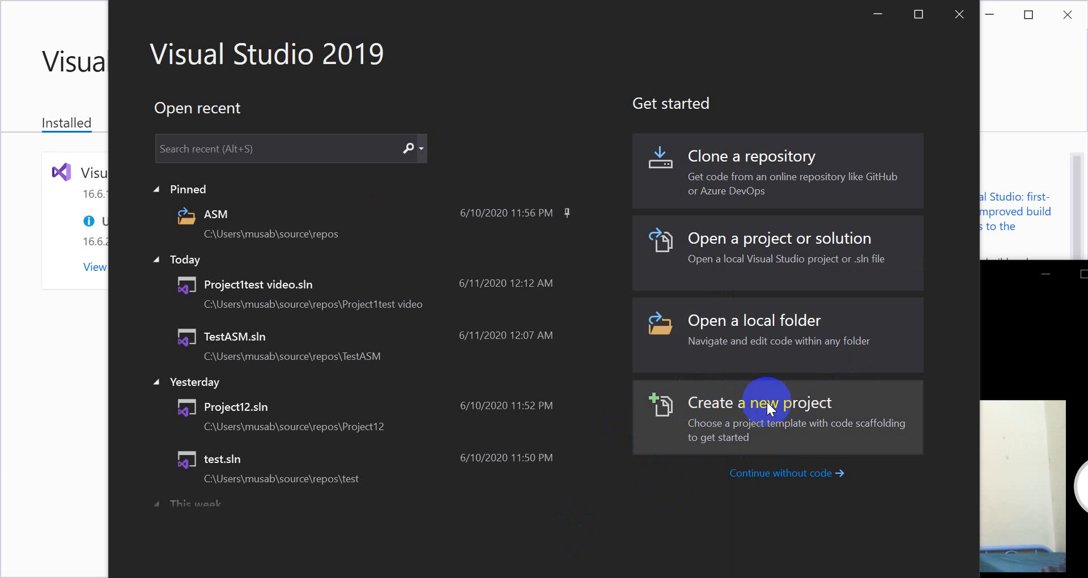
left_click(743, 419)
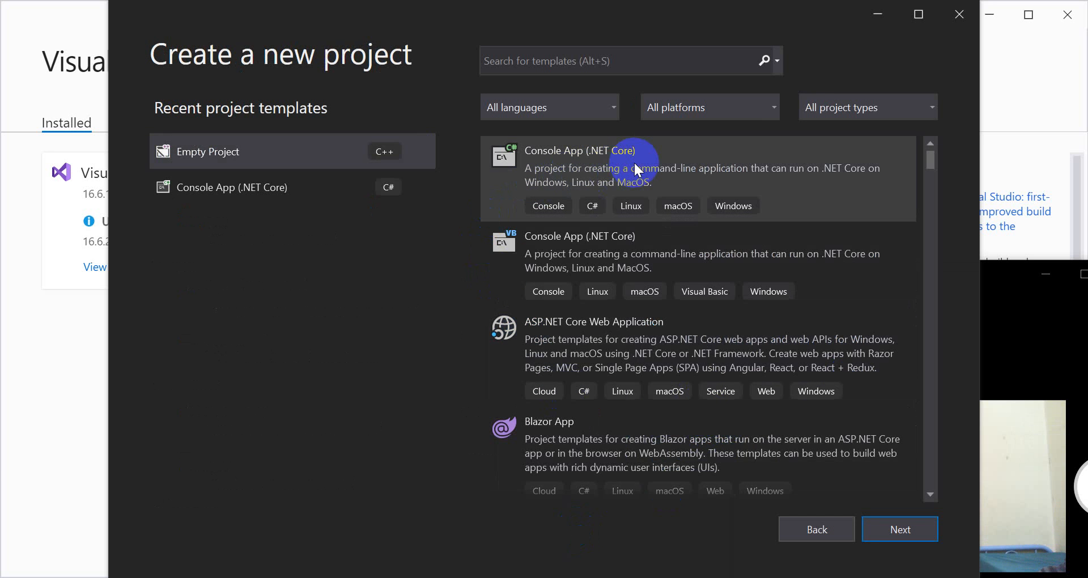
left_click(634, 164)
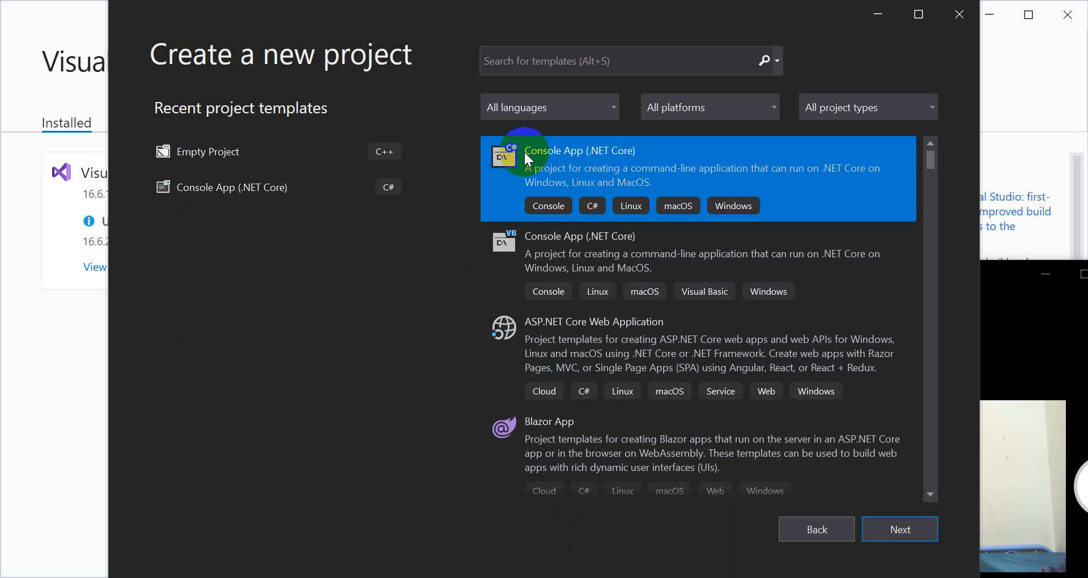
left_click(338, 154)
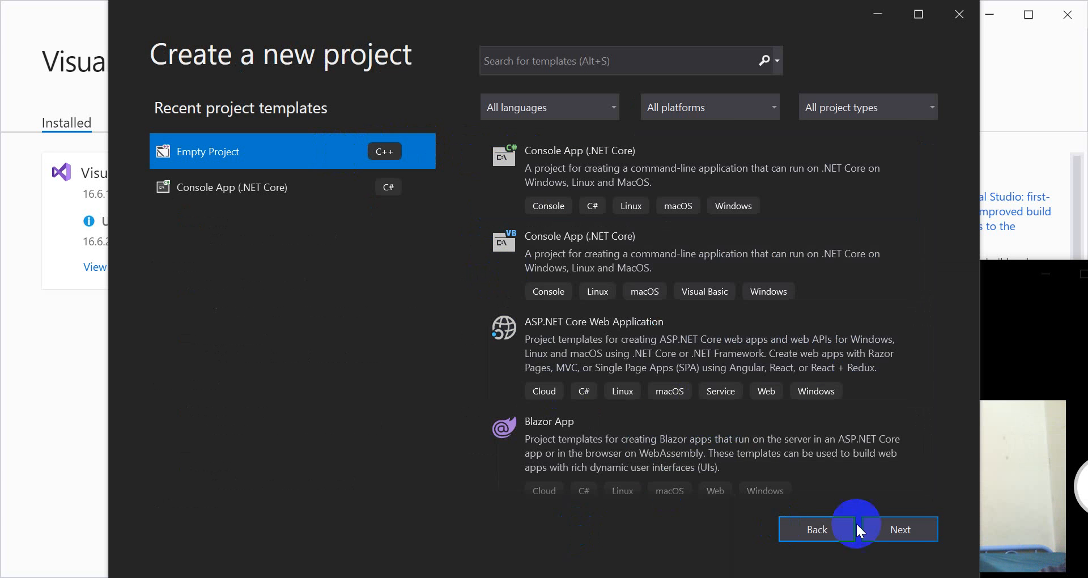
left_click(904, 528)
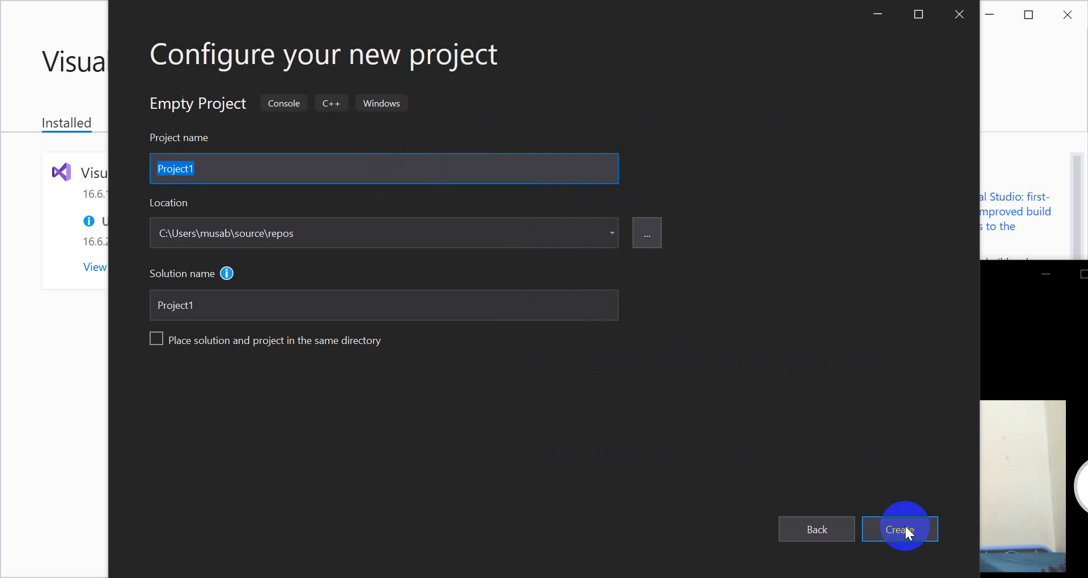
Name the project Video Assignment, create it in the default location, and dismiss the package error message
type("Video")
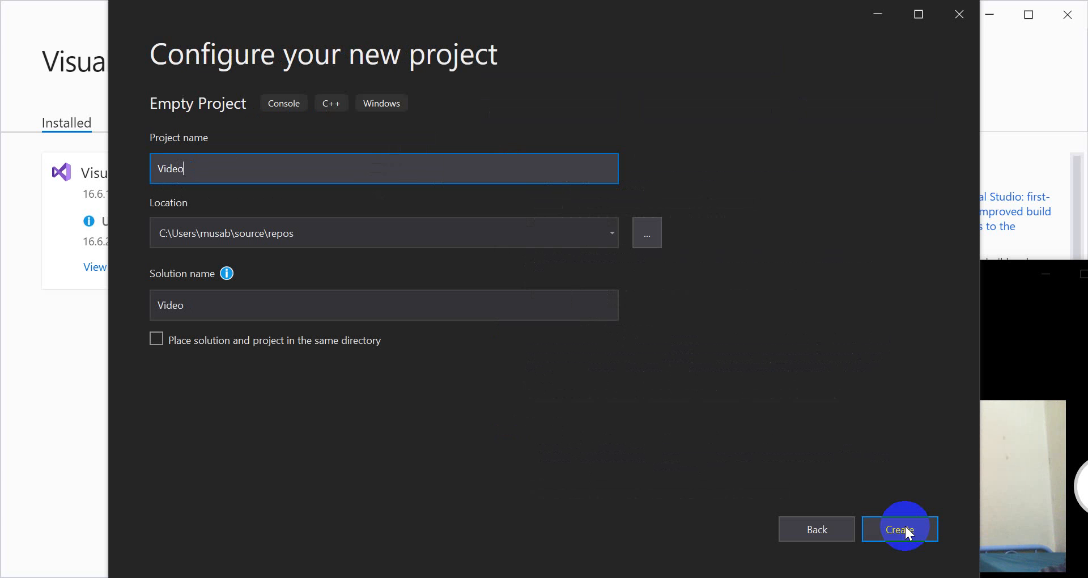
type(" T")
key("BackSpace")
type("Assignment")
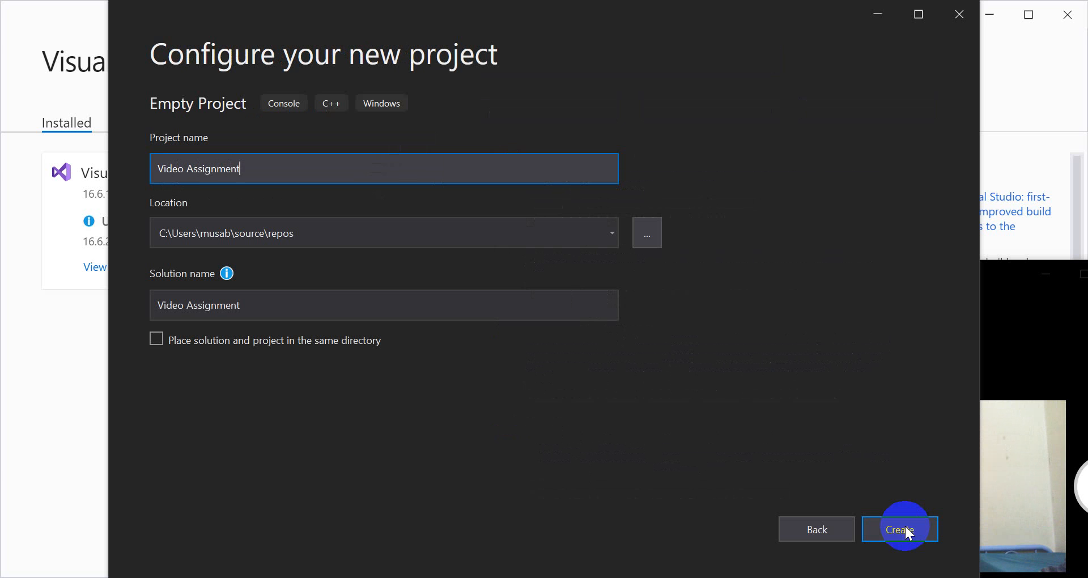
left_click(905, 527)
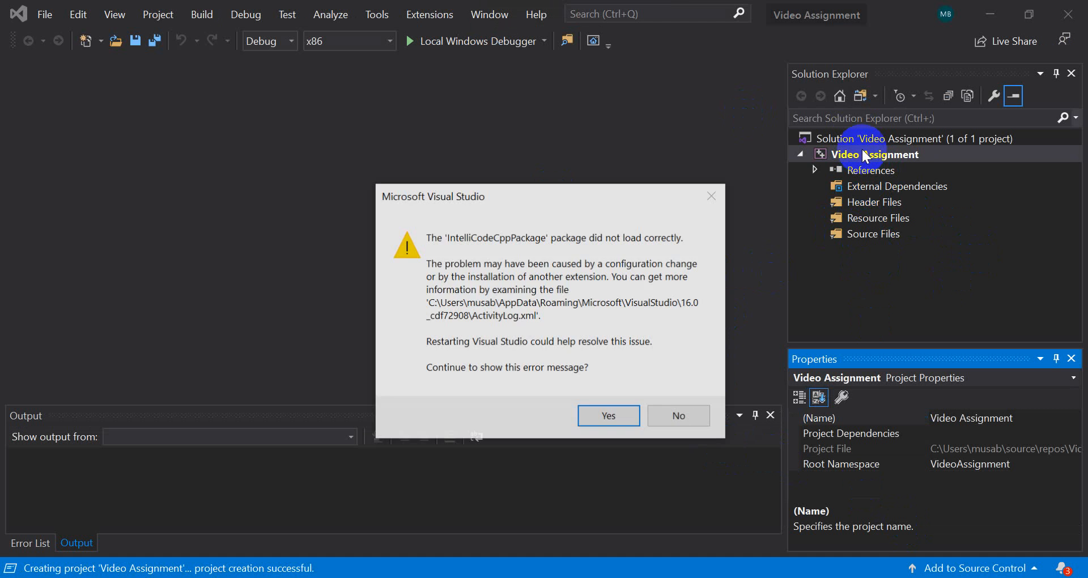
left_click(602, 419)
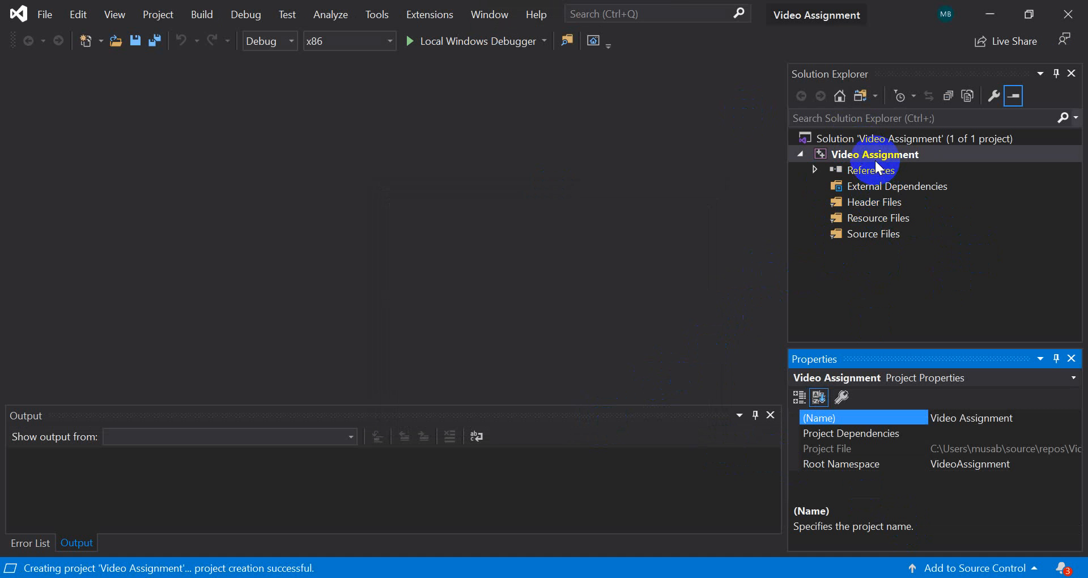
Add a new item named main.asm to the Video Assignment project, using the C++ File template
left_click(873, 157)
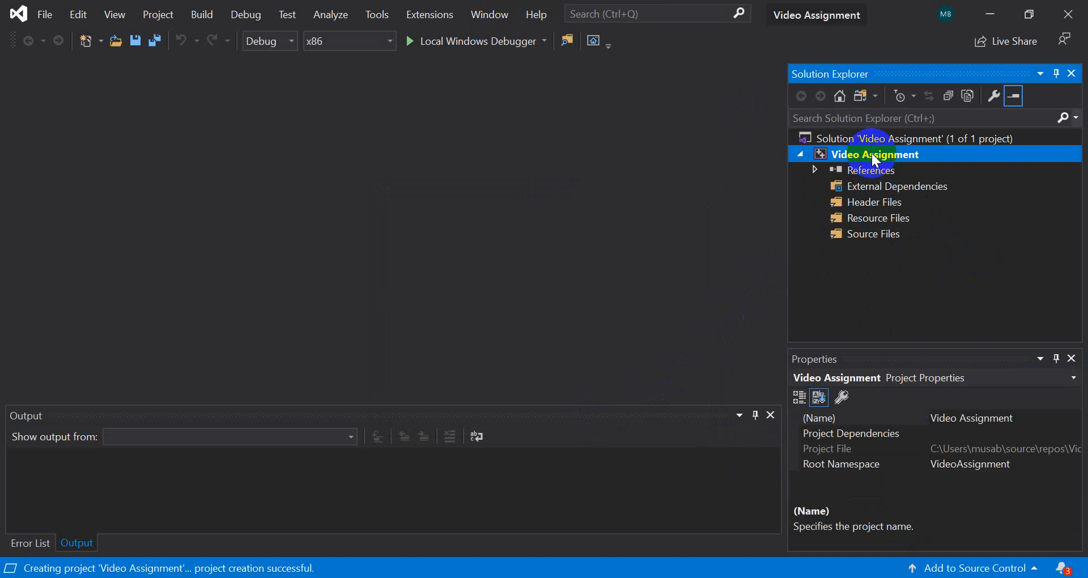
right_click(872, 154)
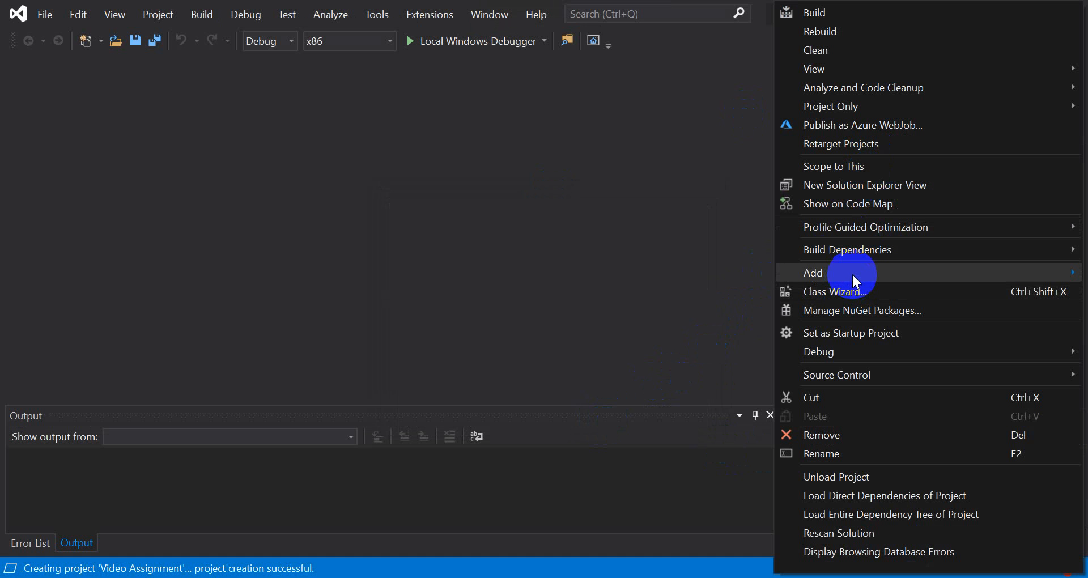
mouse_move(841, 273)
left_click(723, 276)
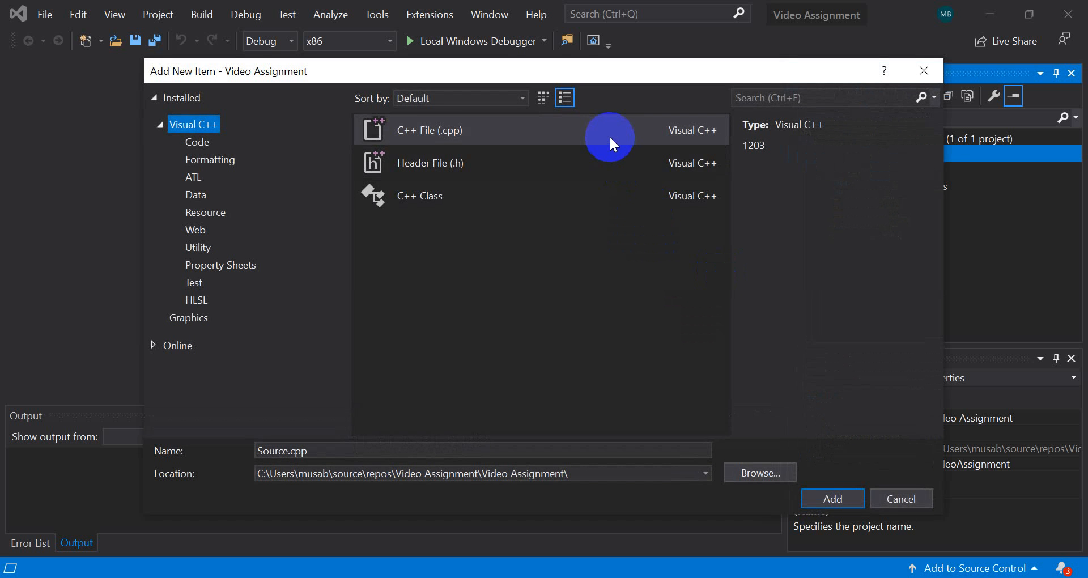
left_click(319, 451)
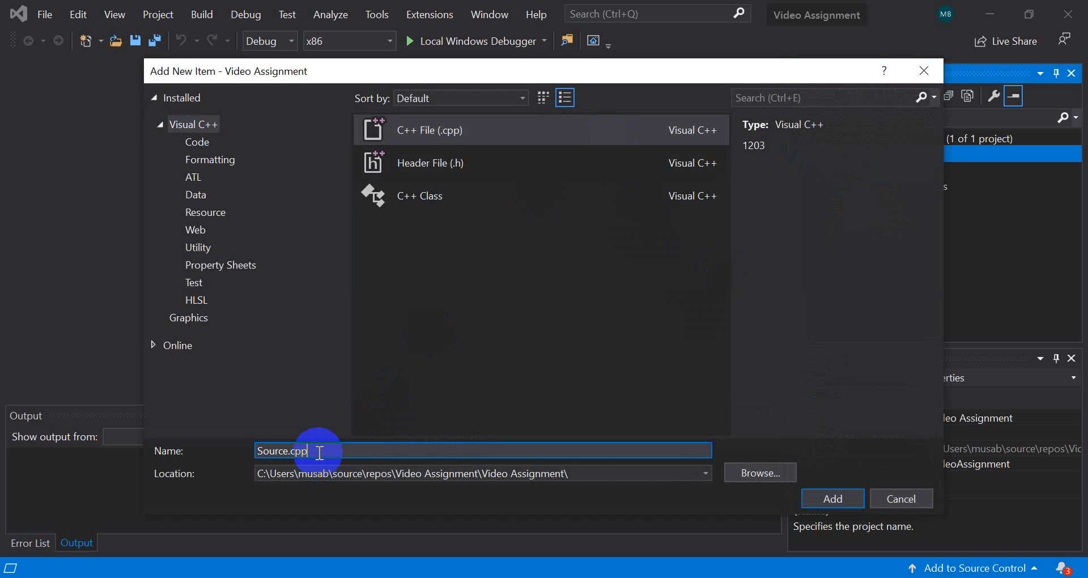
key("BackSpace")
key("BackSpace")
key("BackSpace")
key("BackSpace")
key("BackSpace")
key("BackSpace")
key("BackSpace")
key("BackSpace")
key("BackSpace")
type("main.asm")
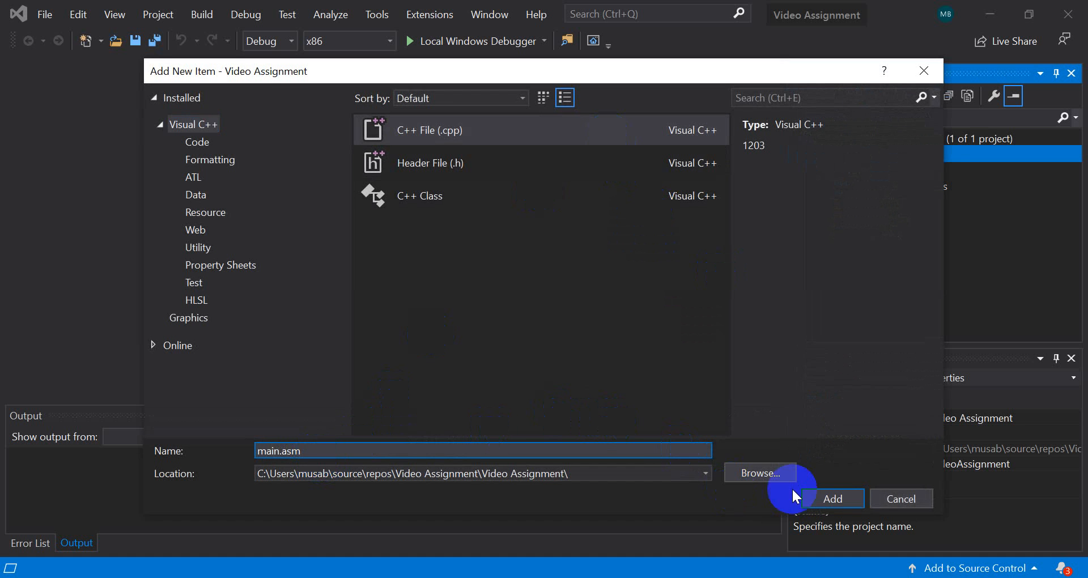
left_click(832, 499)
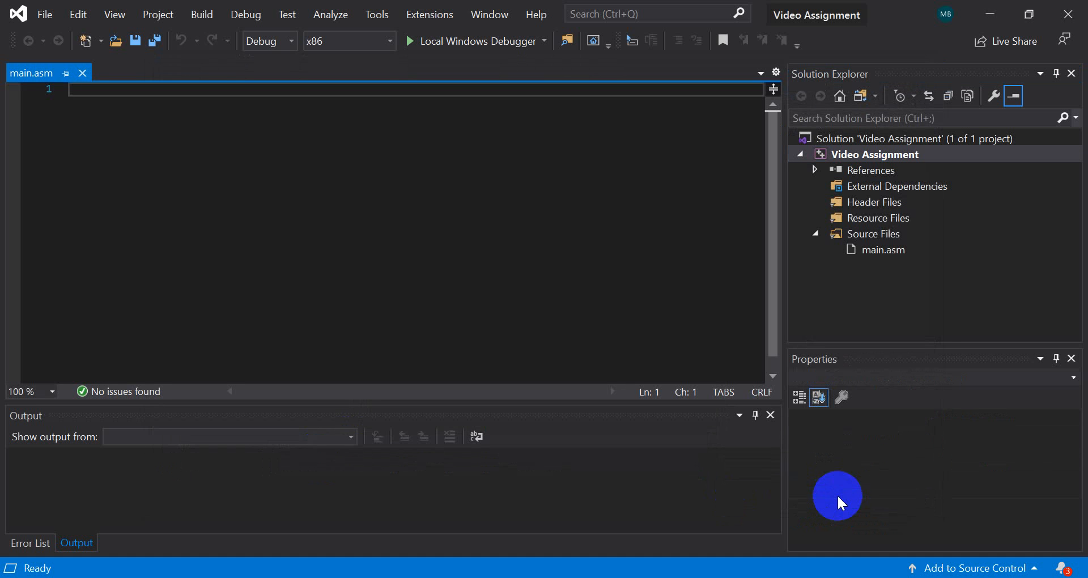
Enable the masm build customization for the Video Assignment project
left_click(877, 159)
right_click(877, 158)
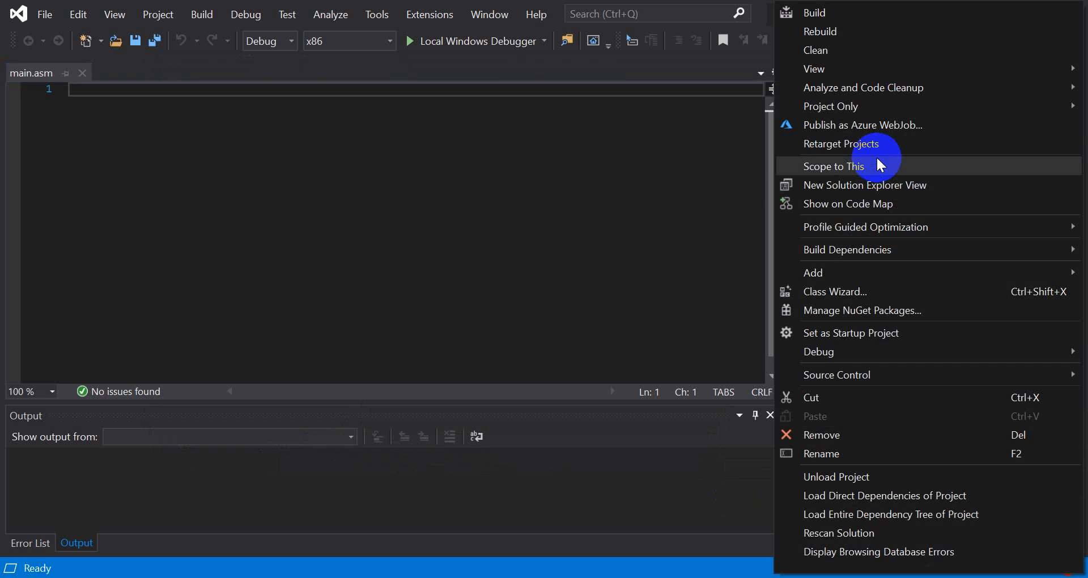
mouse_move(870, 247)
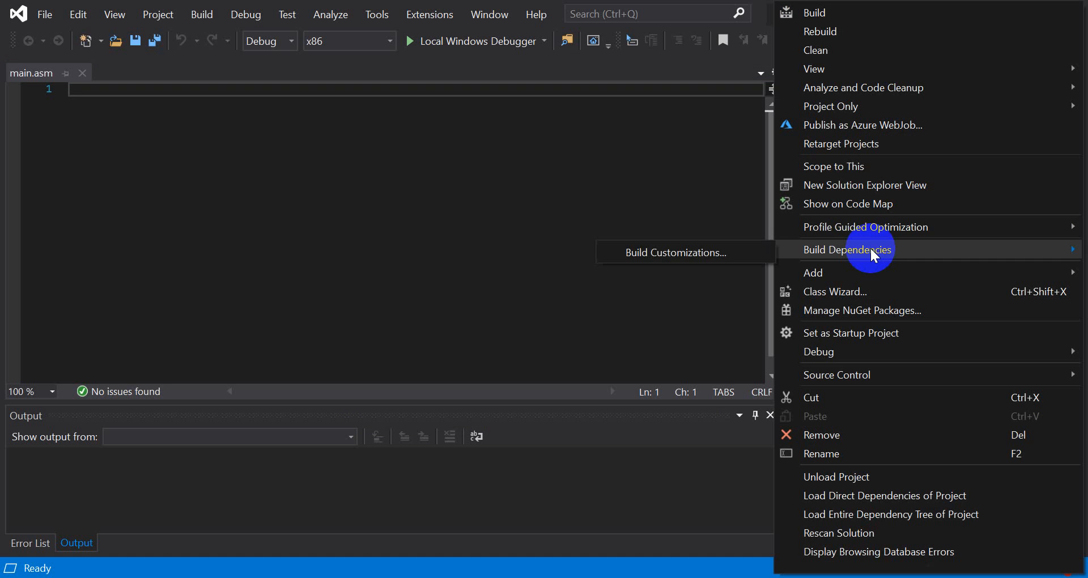
left_click(751, 258)
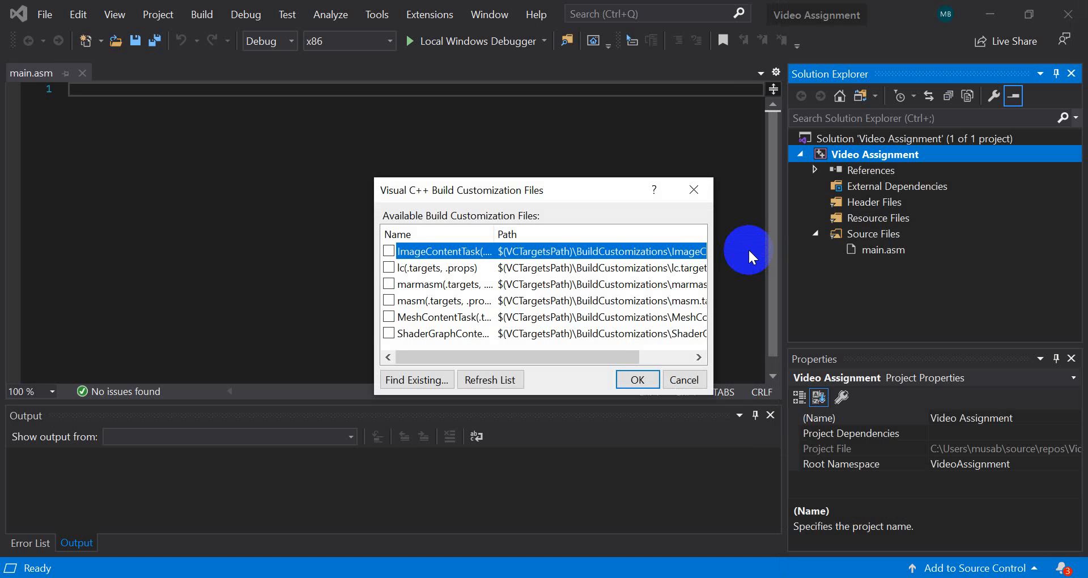
left_click(388, 300)
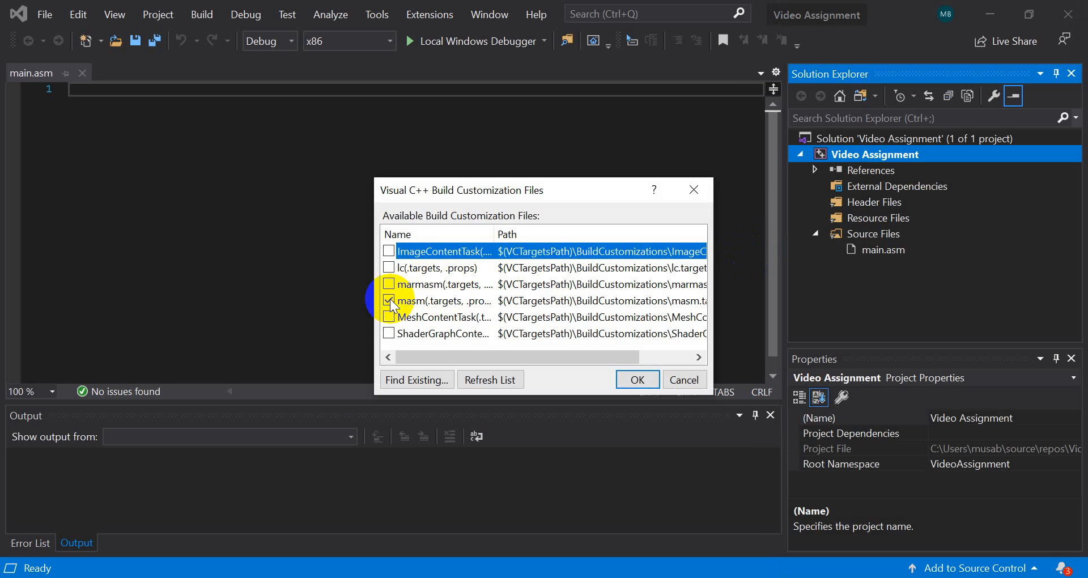
left_click(648, 378)
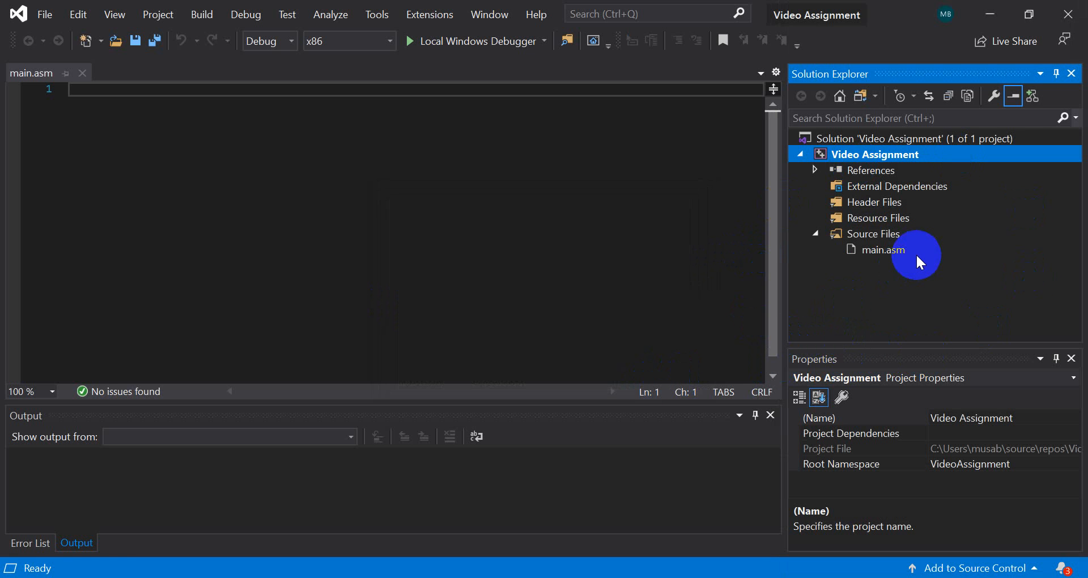
Set the item type of main.asm to Microsoft Macro Assembler in its properties and apply the change
left_click(893, 253)
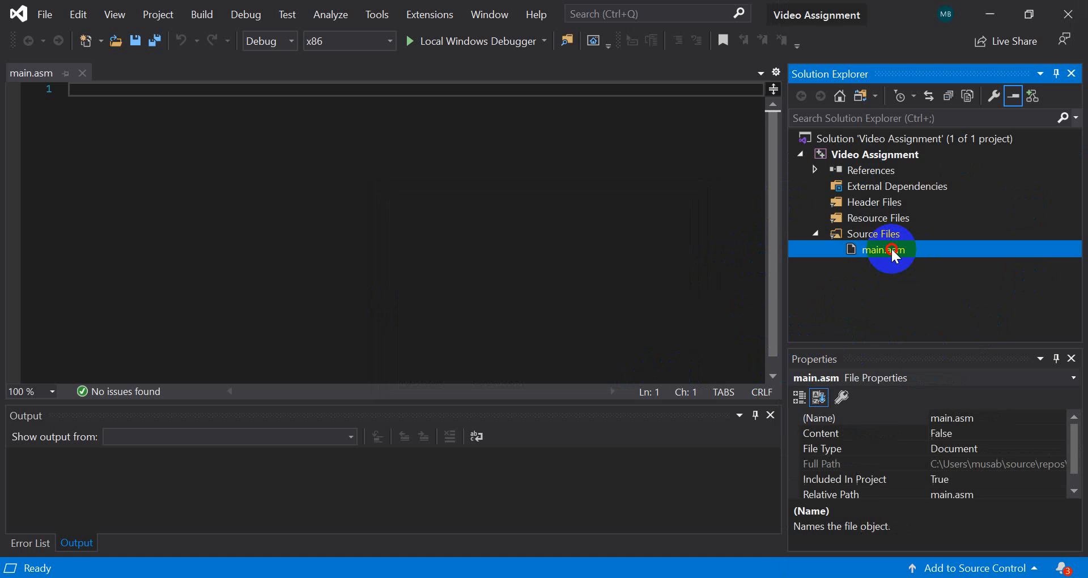
right_click(892, 250)
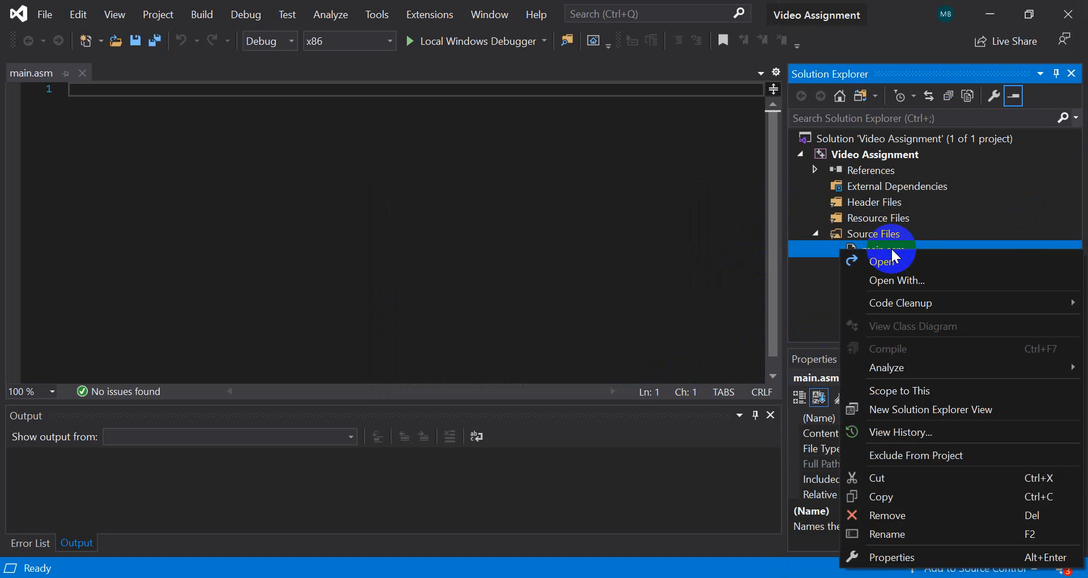
left_click(874, 553)
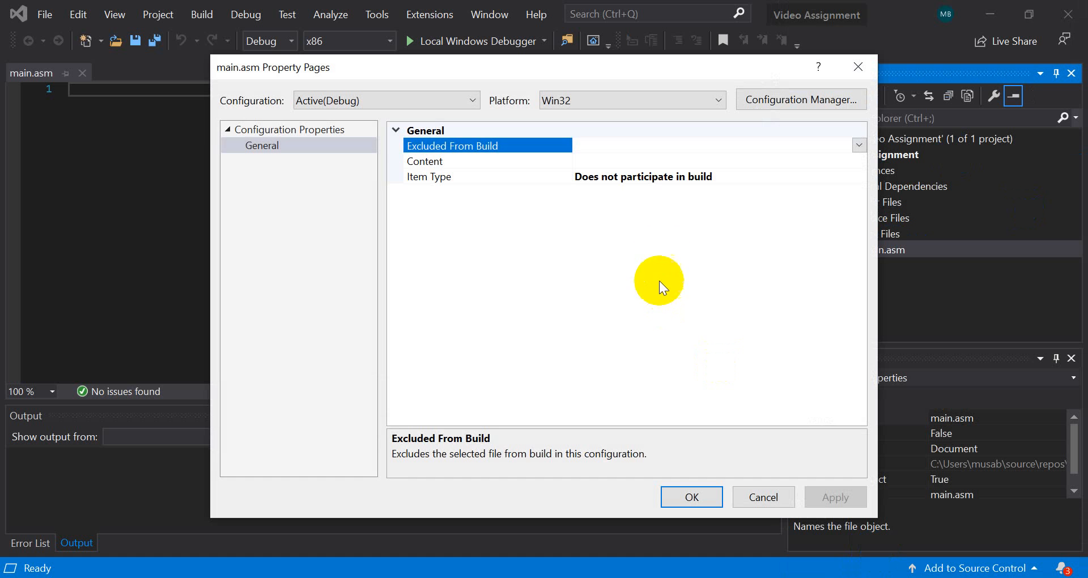
left_click(625, 179)
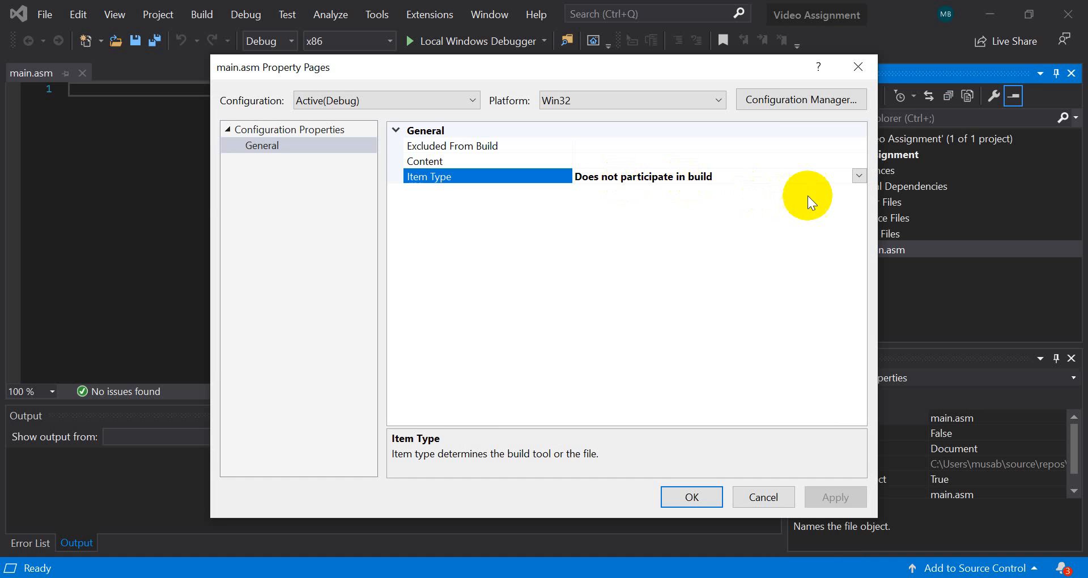
left_click(860, 176)
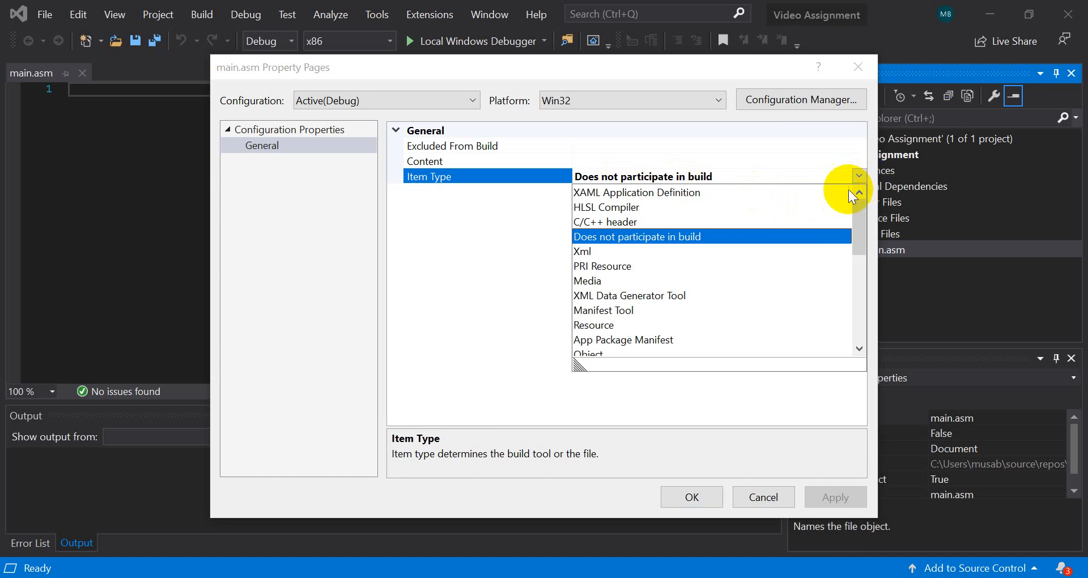
scroll(759, 291, "down", 2)
scroll(759, 292, "down", 1)
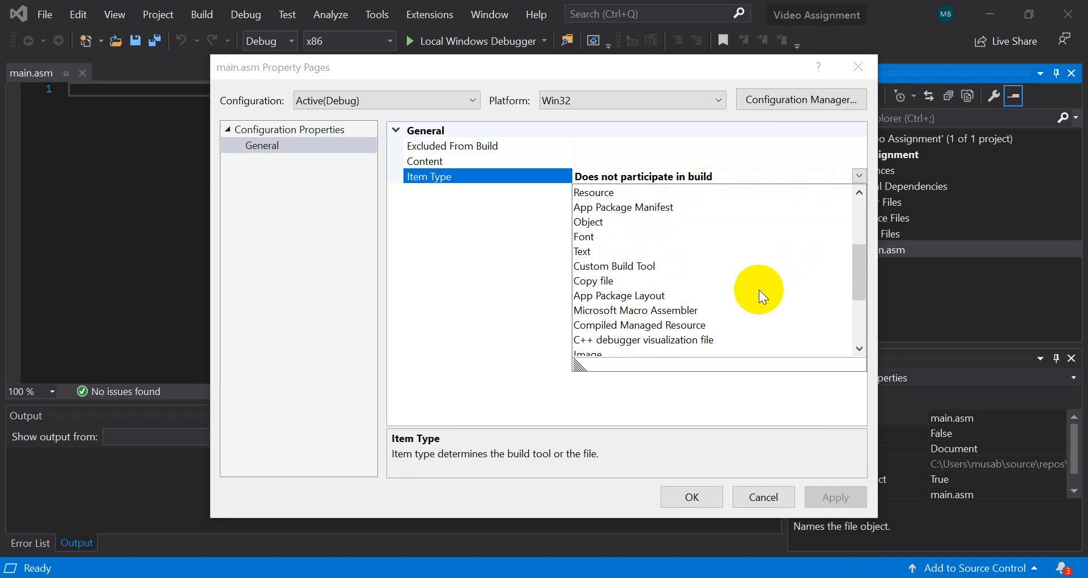
left_click(682, 310)
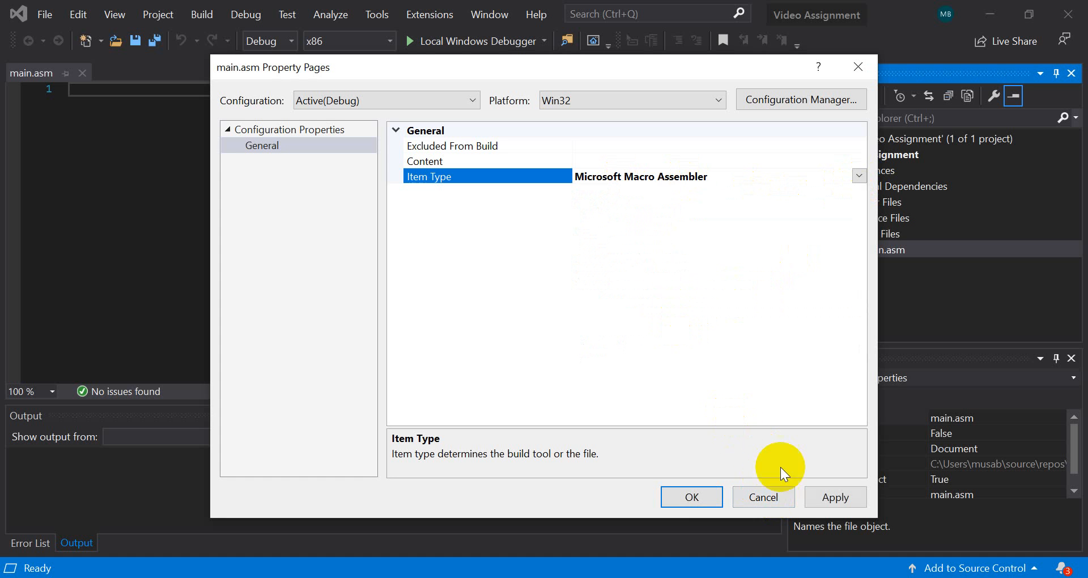
left_click(840, 497)
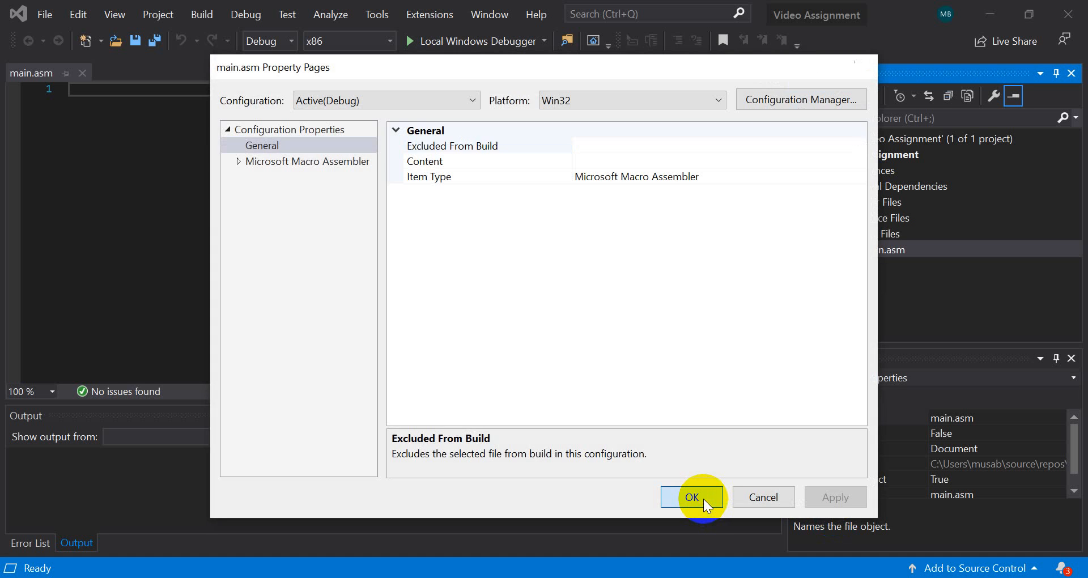
left_click(692, 497)
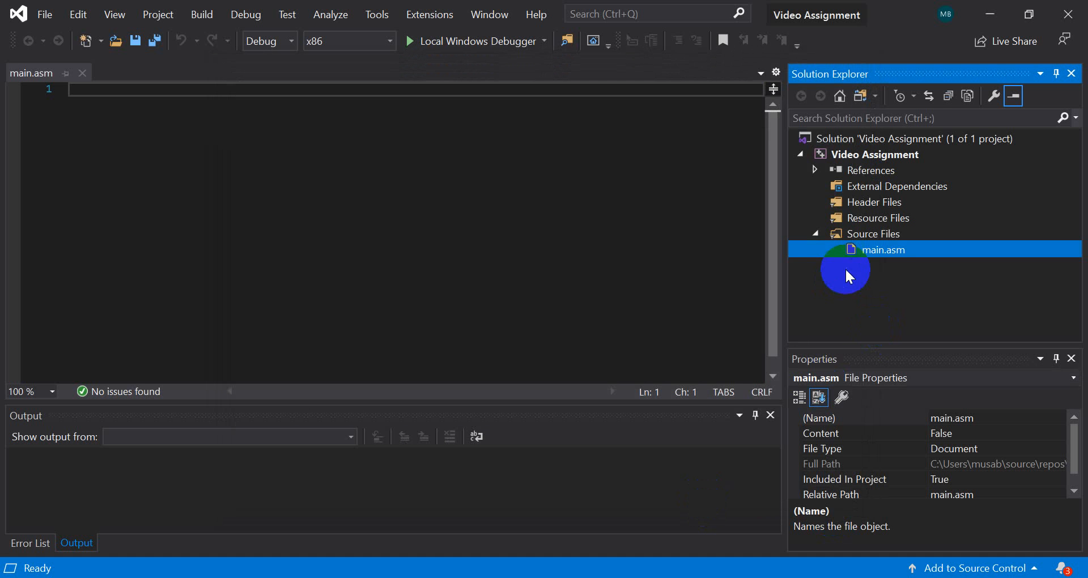
Paste the copied assembly program that includes irvine32.inc and sums the DWORD array A into the empty main.asm, and review it
left_click(502, 246)
type("INCLUDE irvine32.inc .data A DWORD 9,2,10,4,5 .code main proc     mov ebx, offset A     mov eax, 0     mov ecx, 5 l1:     add eax,[ebx]     add ebx,4        loop l1     call writeint     call ReadInt     invoke ExitProcess,0 main endp end main")
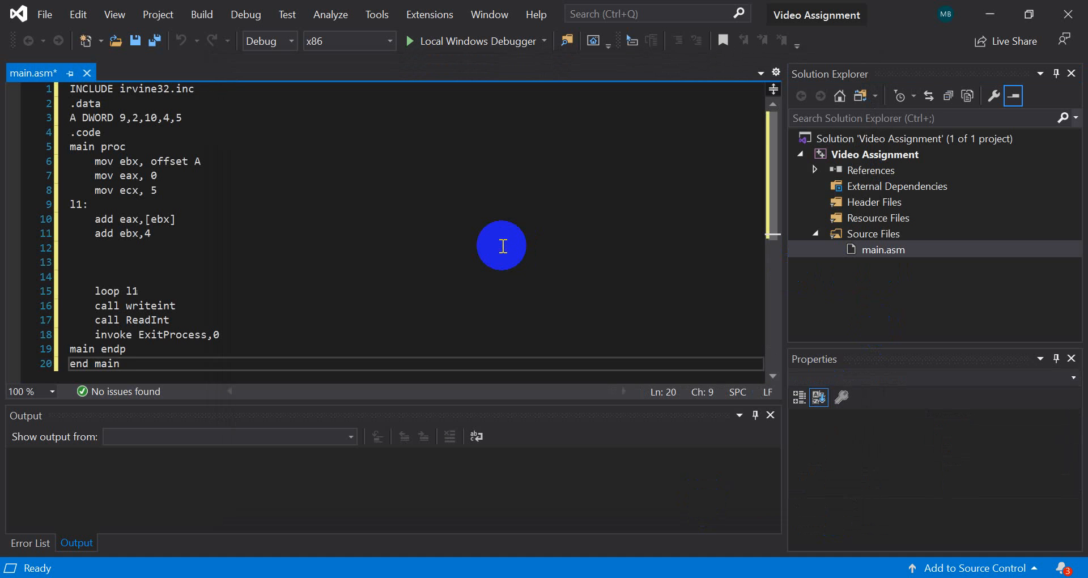
scroll(356, 165, "down", 1)
scroll(356, 165, "up", 1)
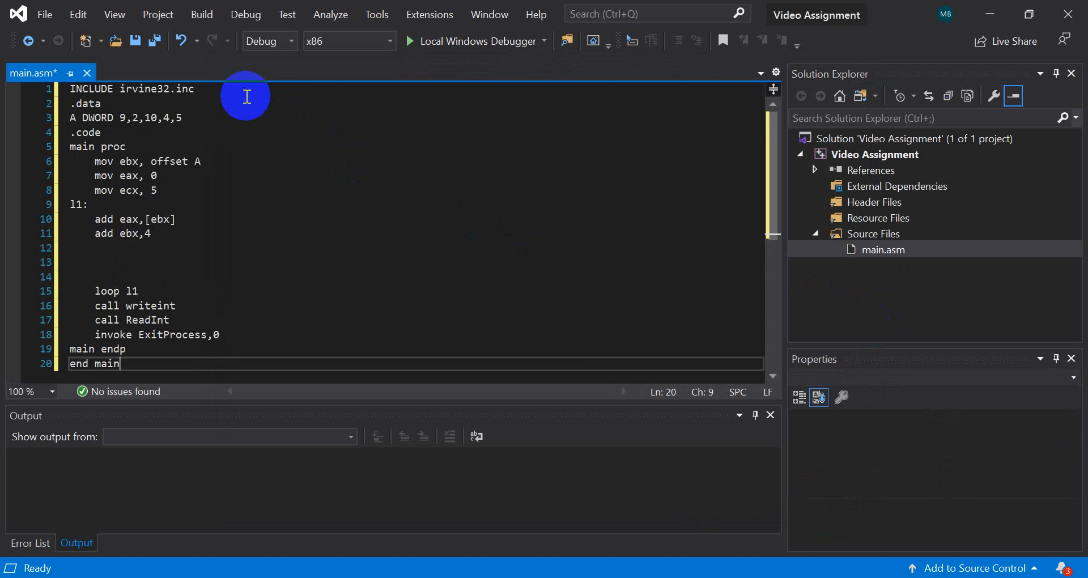
left_click_drag(199, 89, 136, 91)
left_click(354, 135)
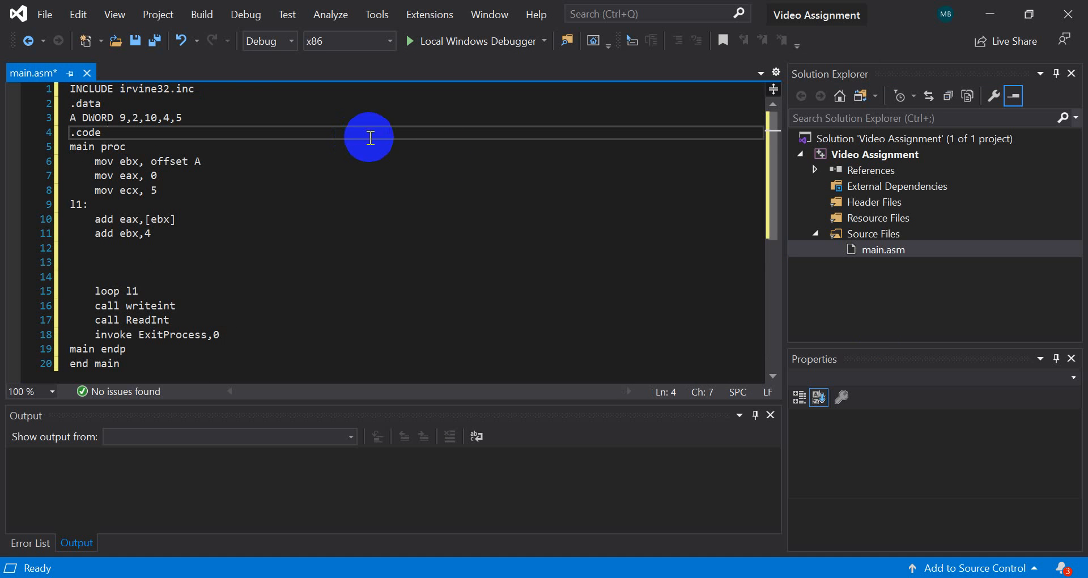
In the Video Assignment project properties, set the linker's Additional Library Directories to c:\irvine
left_click(896, 156)
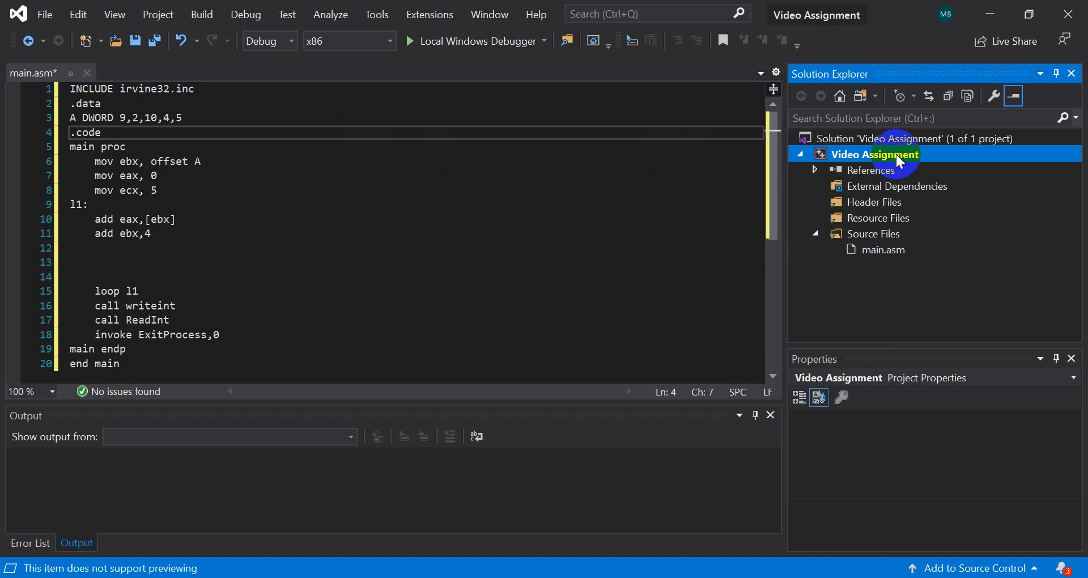
right_click(896, 154)
scroll(855, 436, "down", 1)
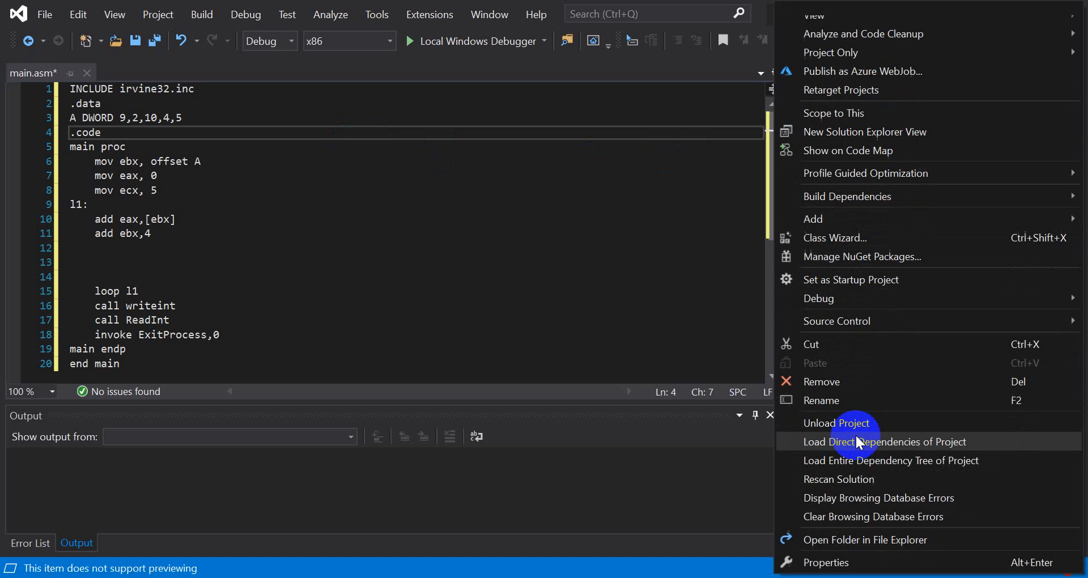
left_click(848, 568)
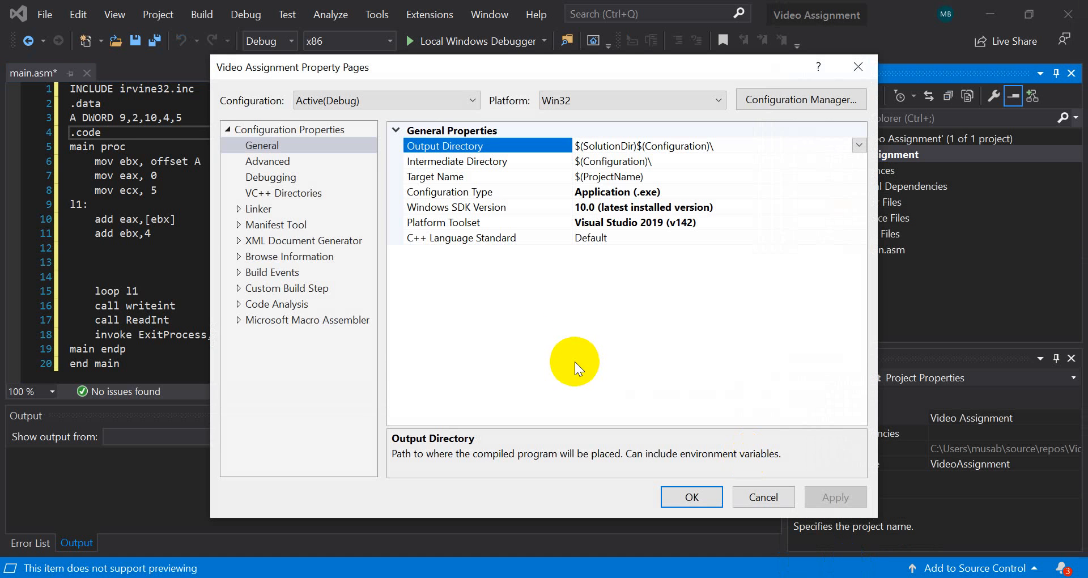
left_click(259, 208)
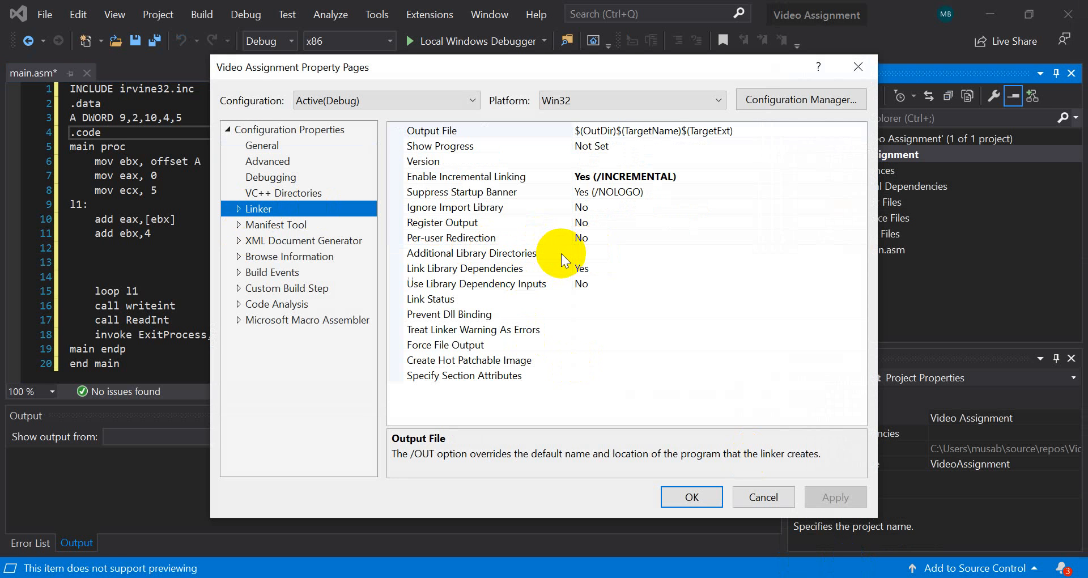
left_click(516, 255)
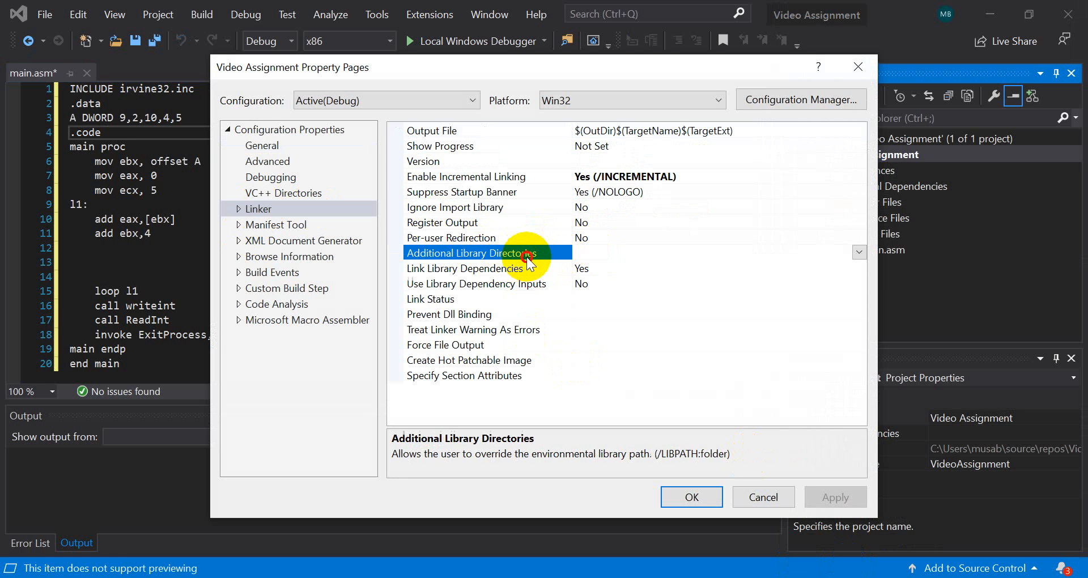
left_click(627, 257)
type("c")
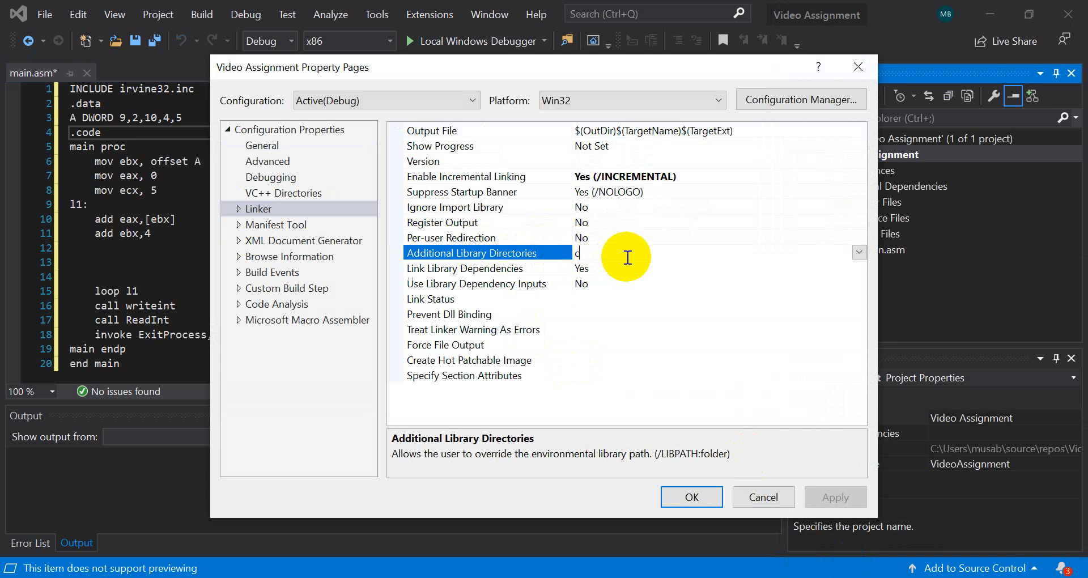
type(":\\irvine")
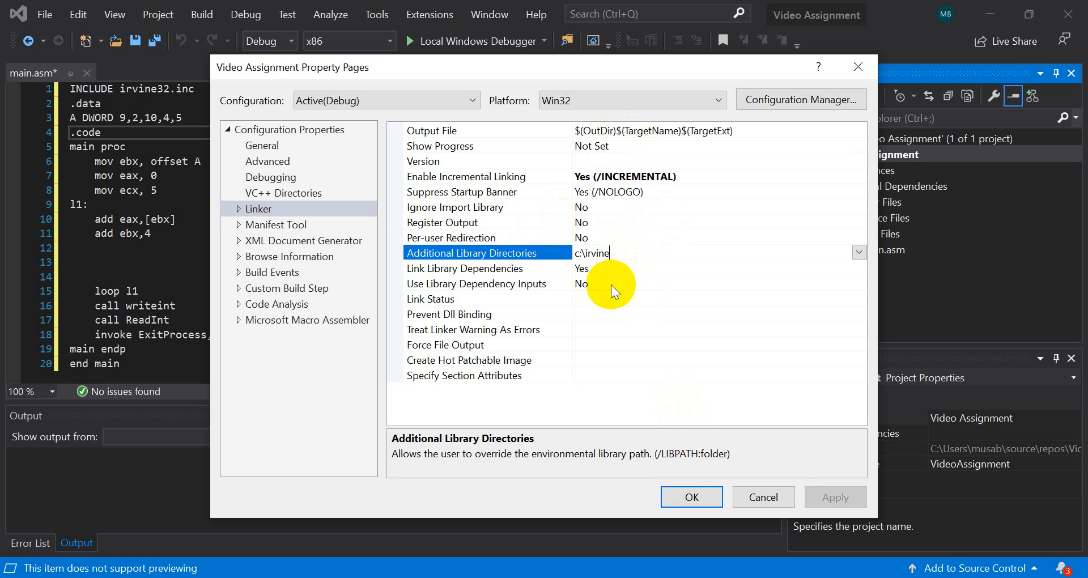
left_click(646, 380)
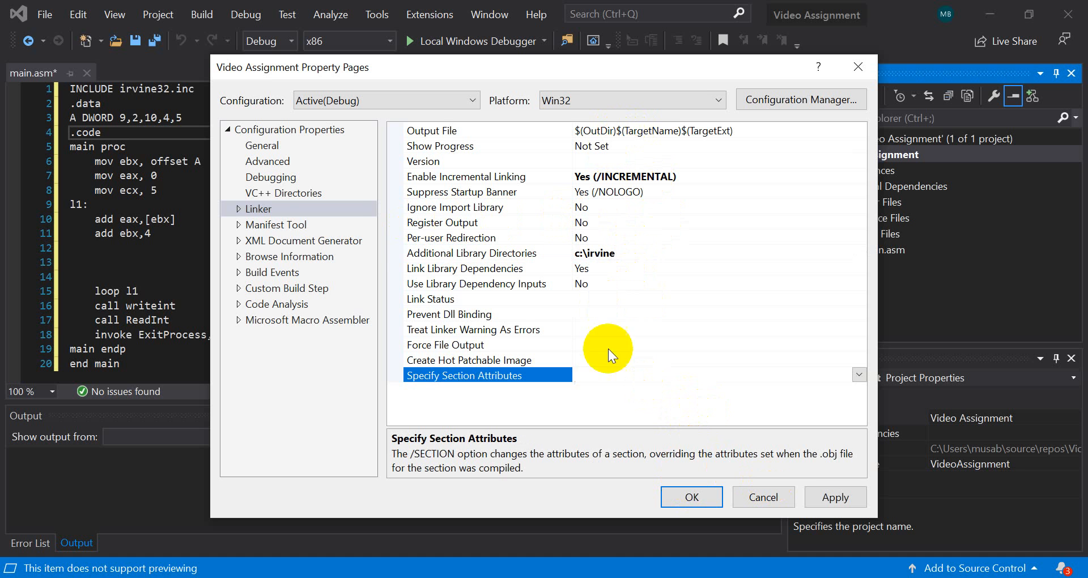
Add irvine32.lib; at the start of the linker input's Additional Dependencies and apply the change
double_click(252, 208)
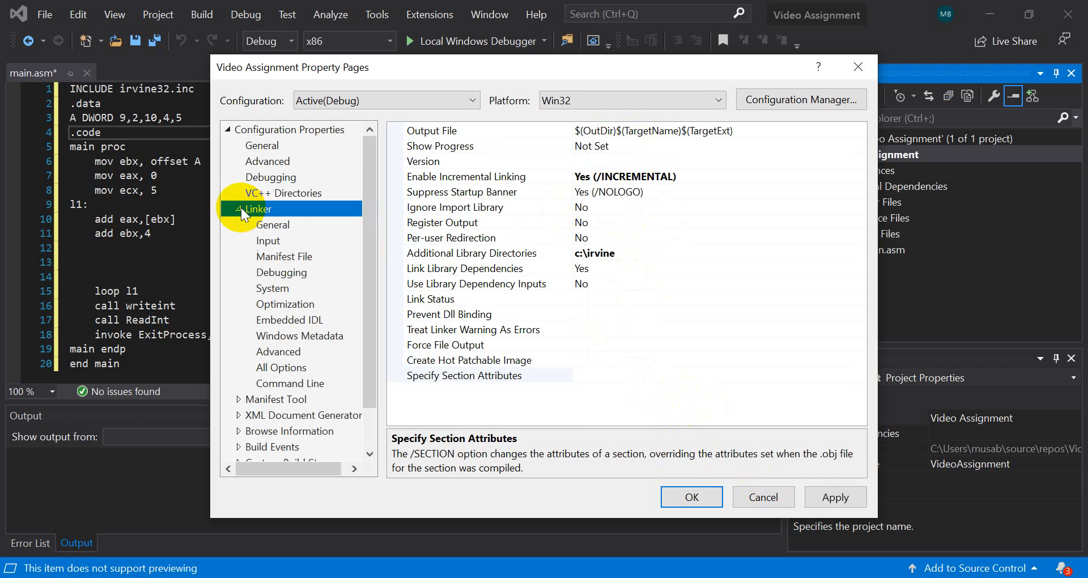
left_click(269, 241)
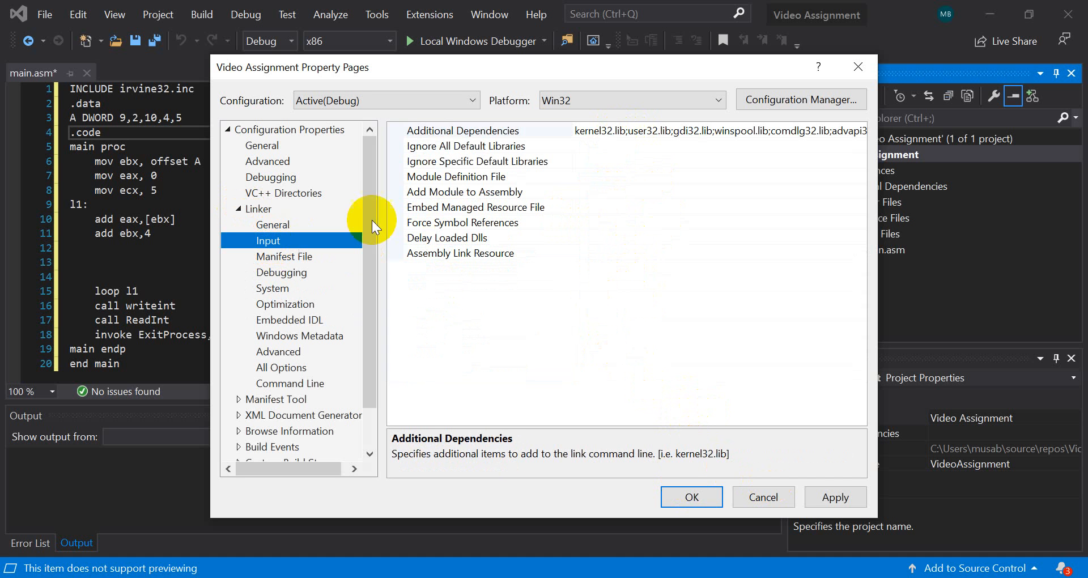
left_click(576, 130)
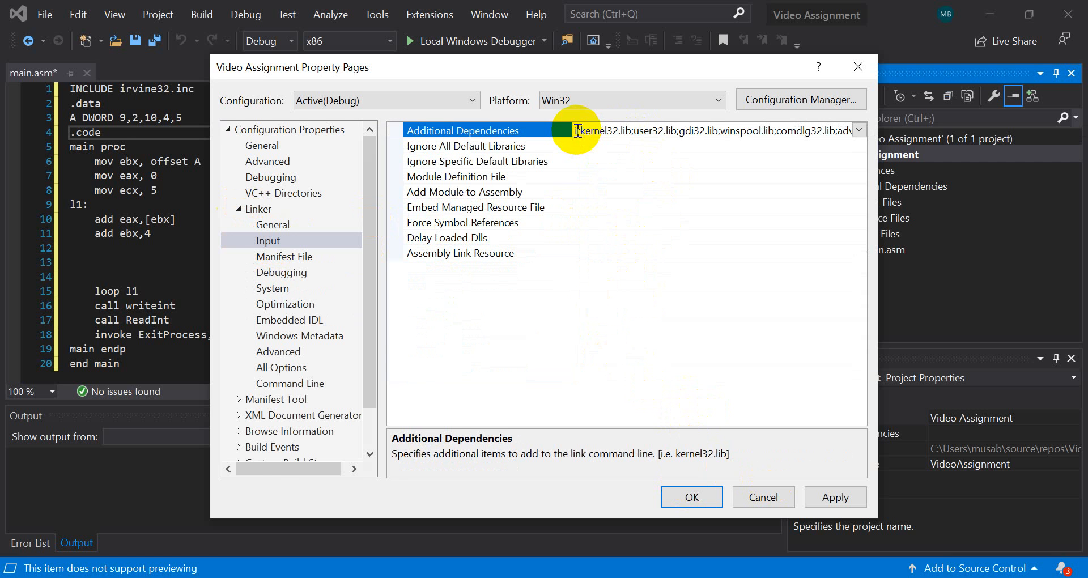
type("irvine")
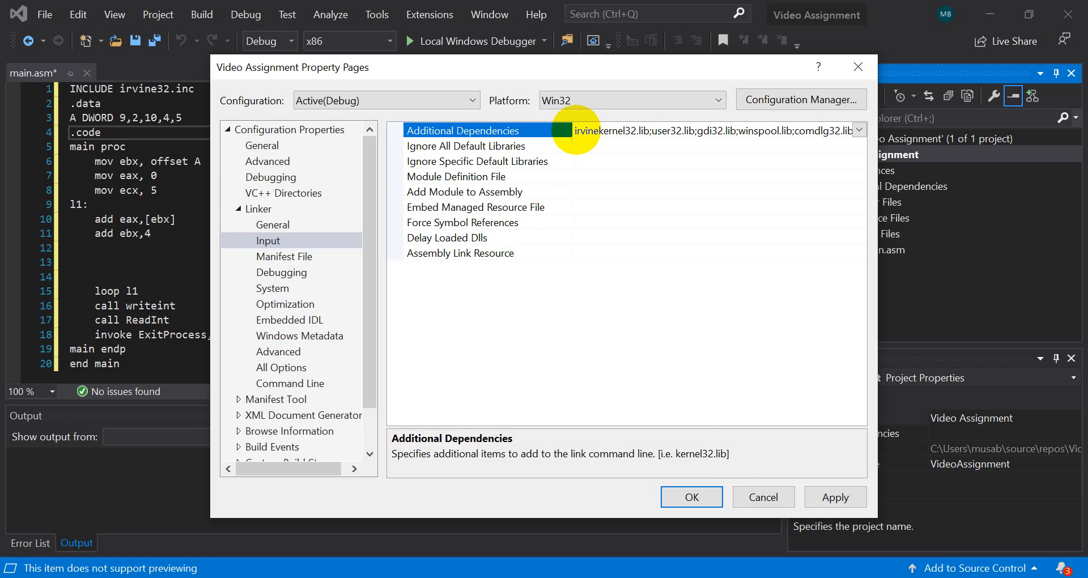
type("3")
type("2")
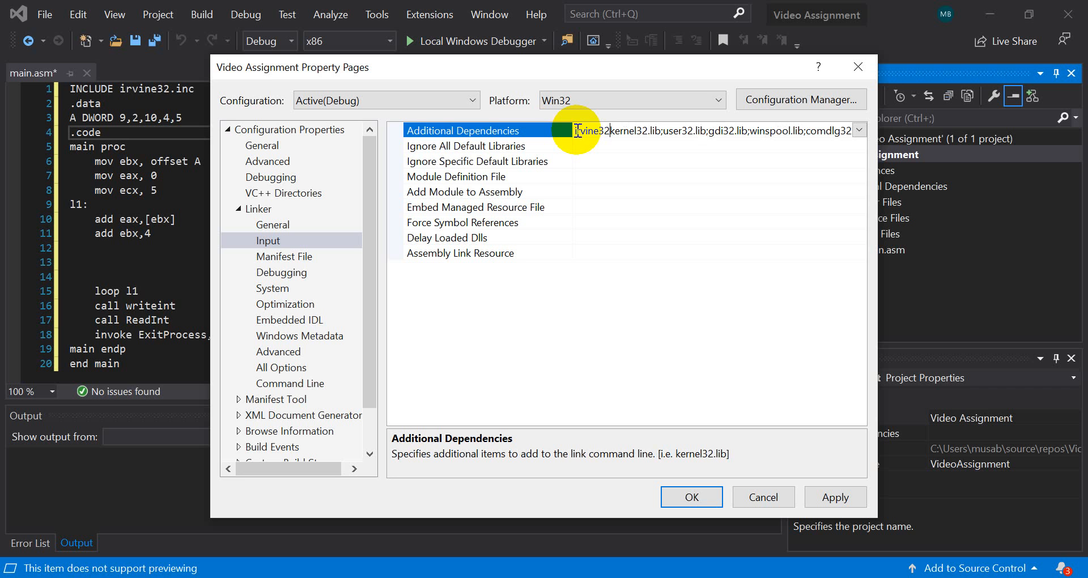
type(".lin;")
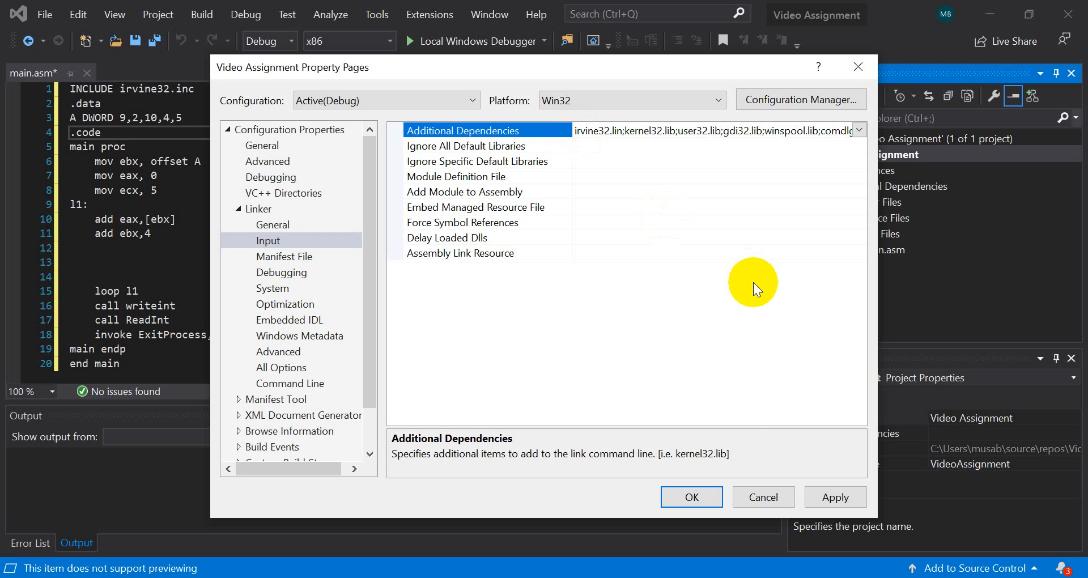
key("BackSpace")
key("BackSpace")
type("b;")
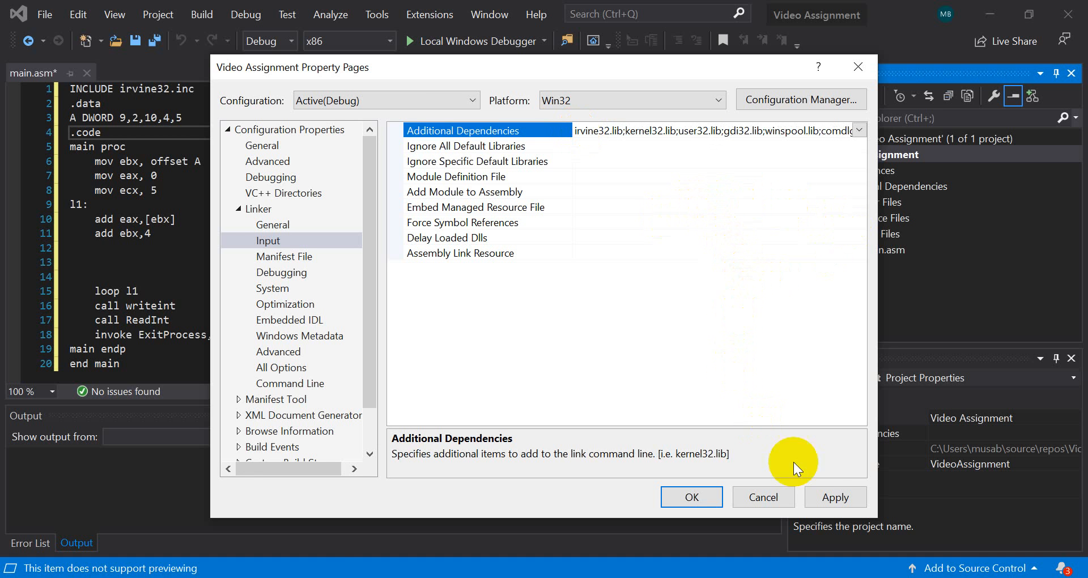
left_click(829, 496)
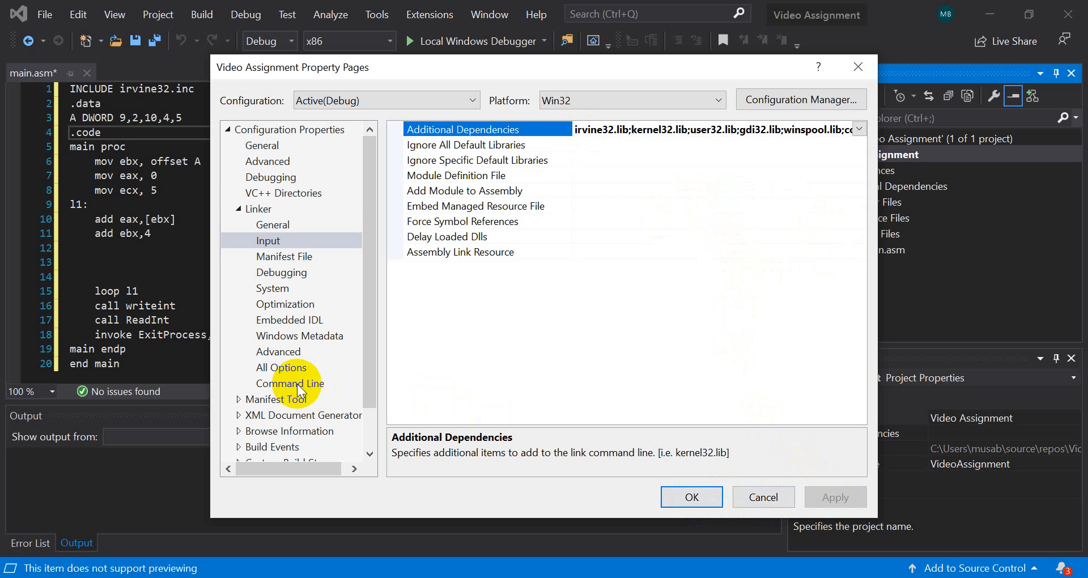
Set the Microsoft Macro Assembler's Include Paths to c:\irvine, checking the folder on drive C, and save the project properties
scroll(293, 391, "down", 1)
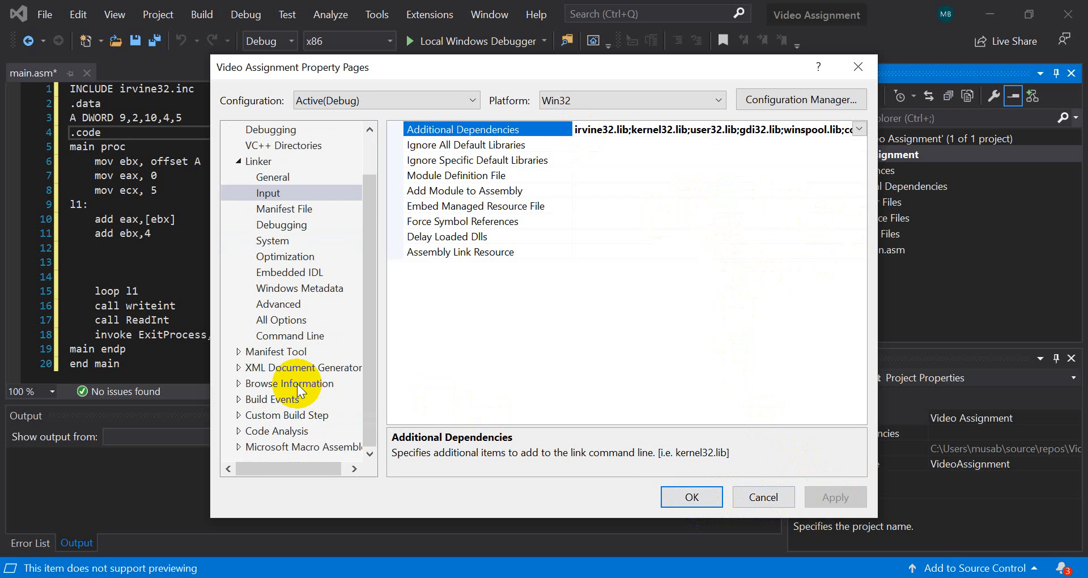
left_click(239, 447)
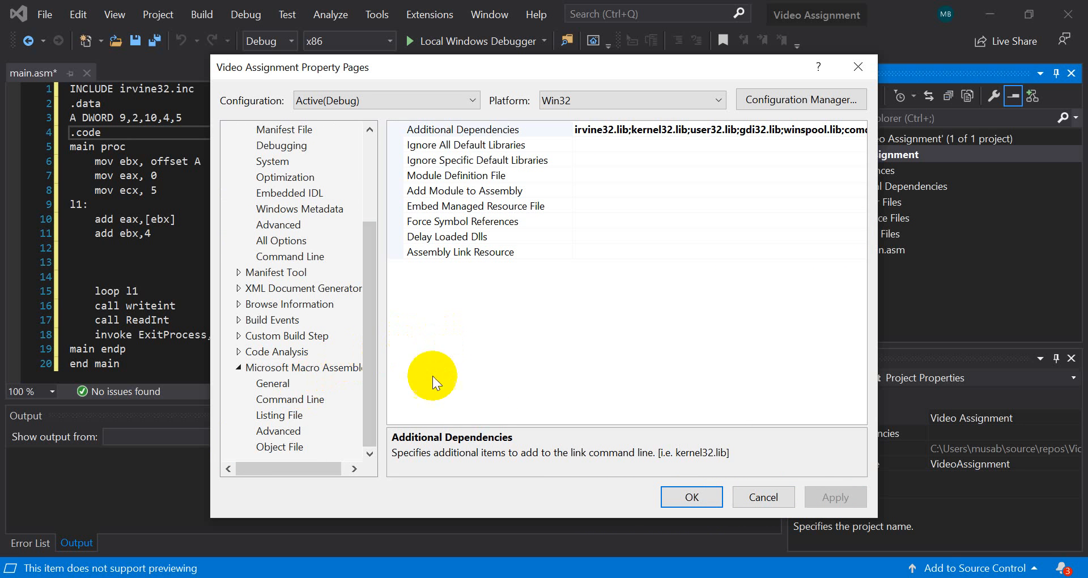
left_click(260, 383)
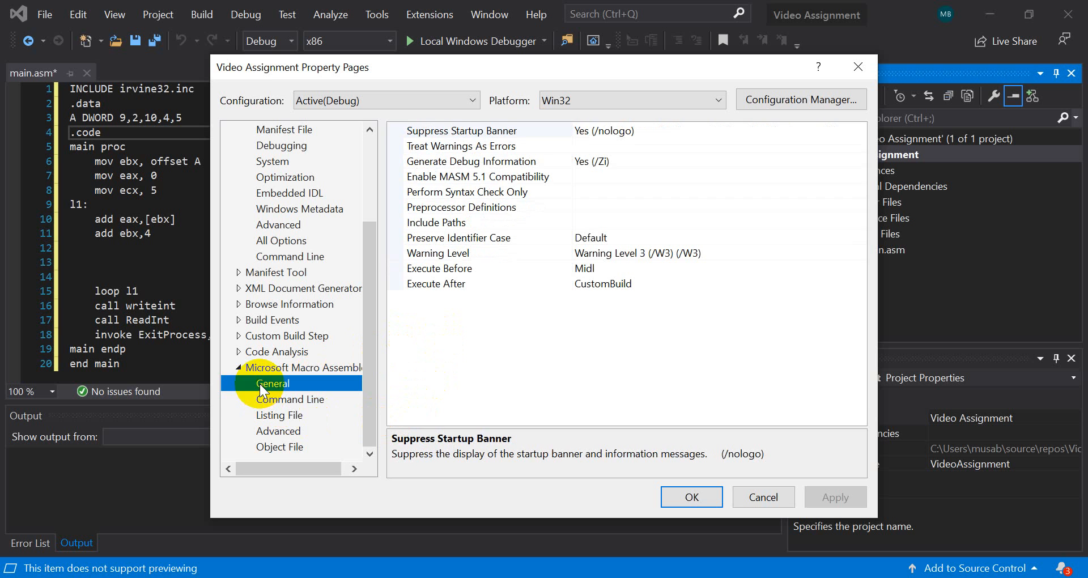
left_click(599, 217)
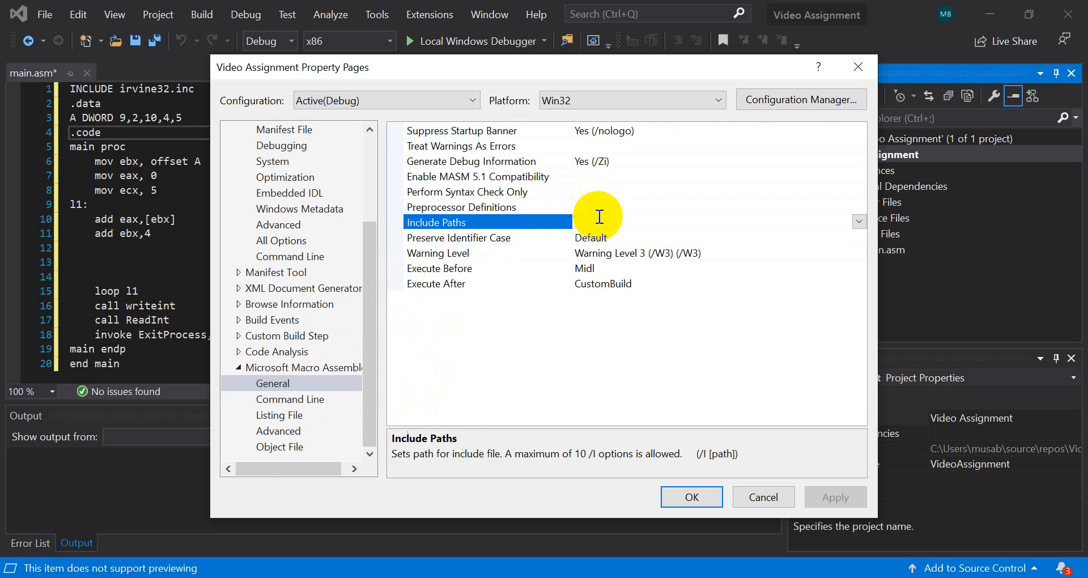
type("c:\\irvine")
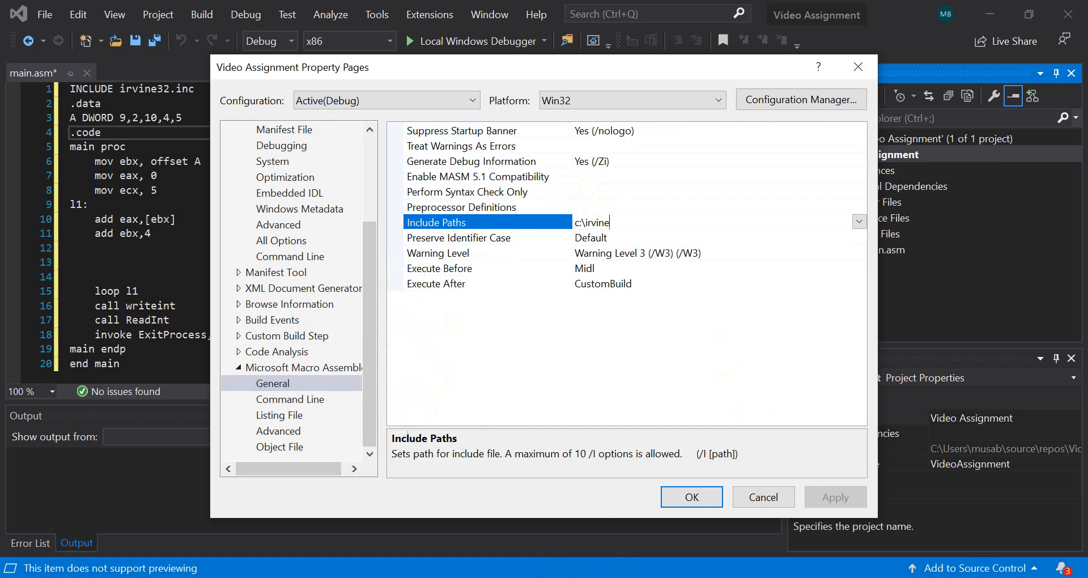
key("alt+Tab")
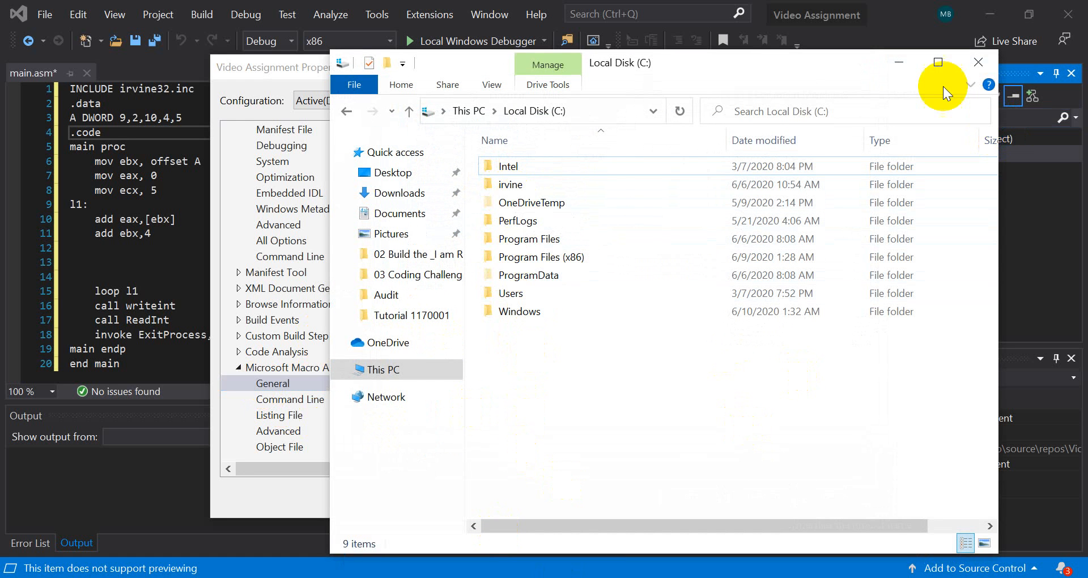
left_click(899, 63)
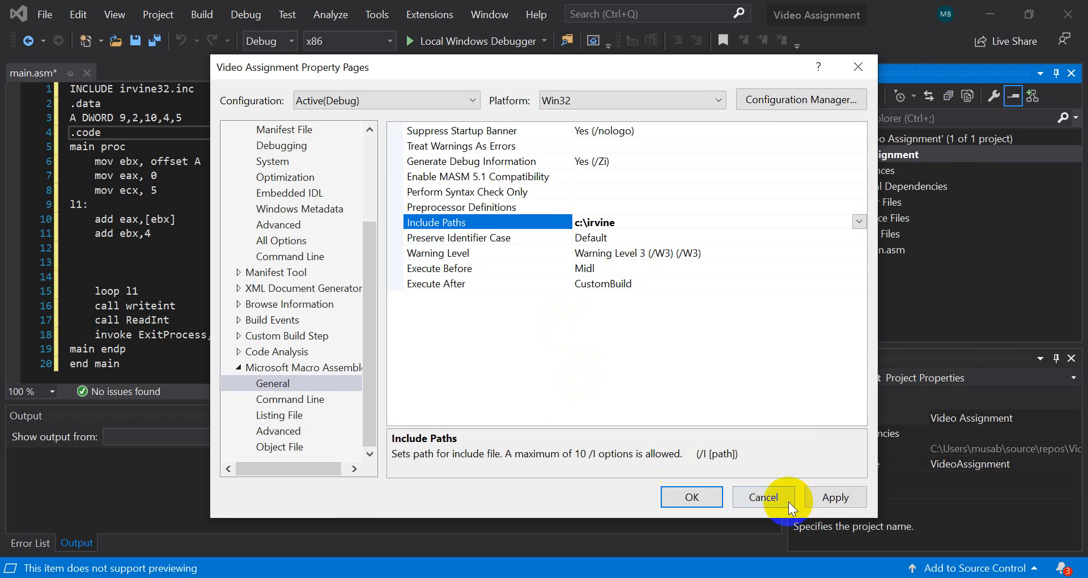
left_click(845, 502)
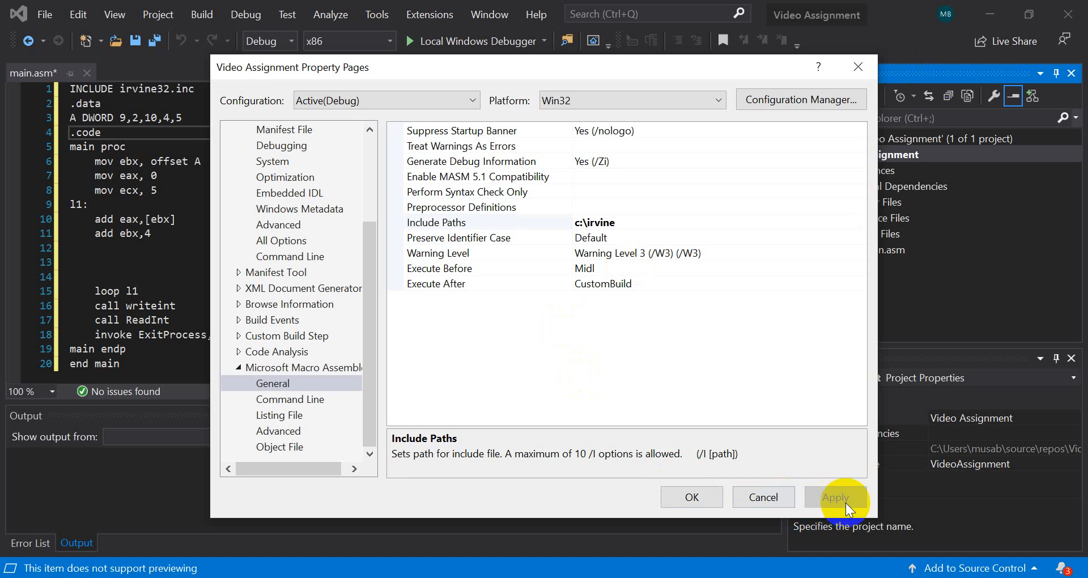
left_click(704, 496)
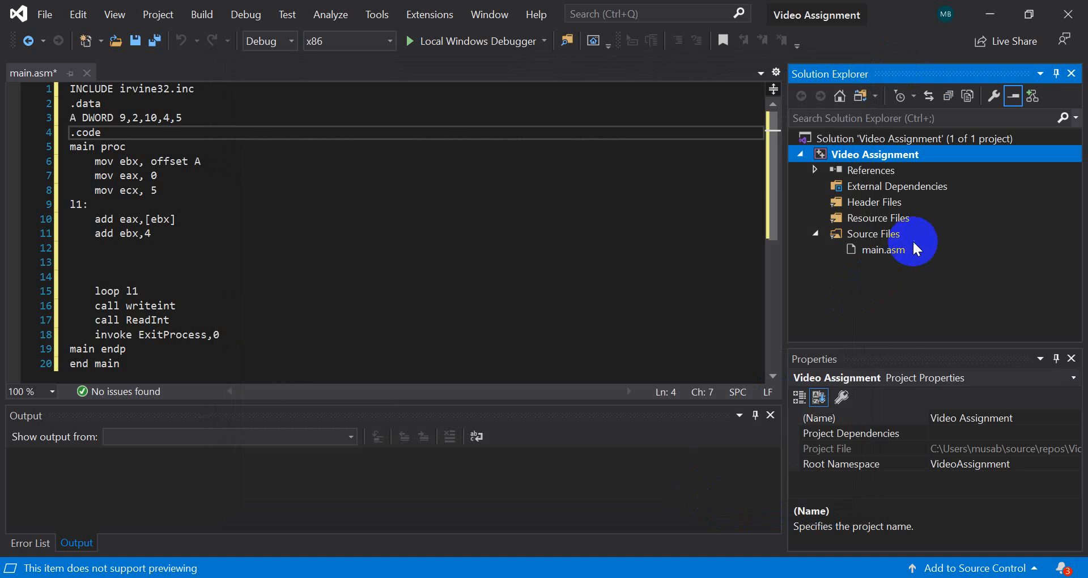
Build the Video Assignment solution and check the build result in the output
left_click(482, 258)
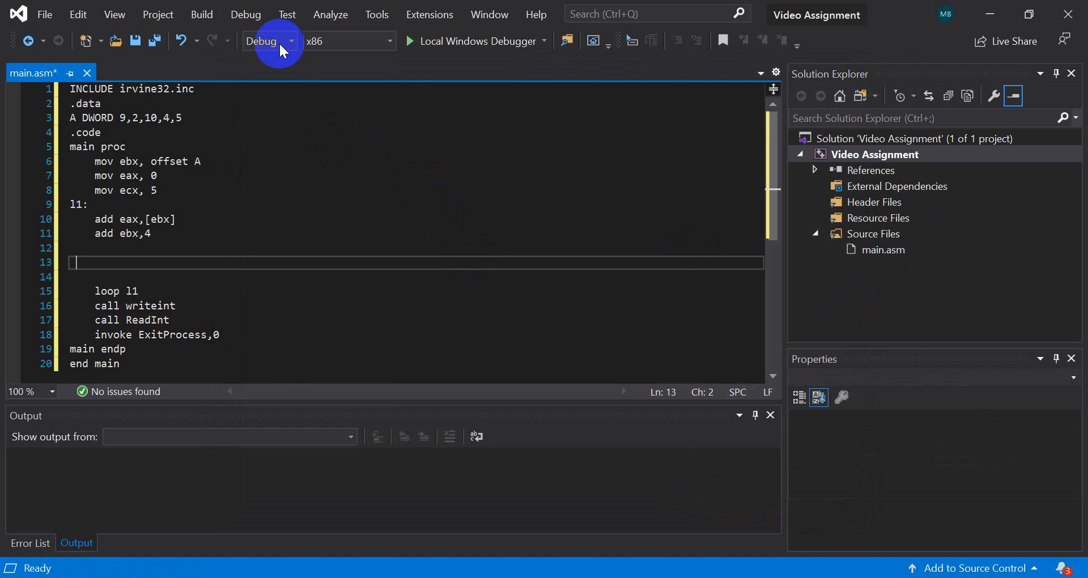
left_click(256, 22)
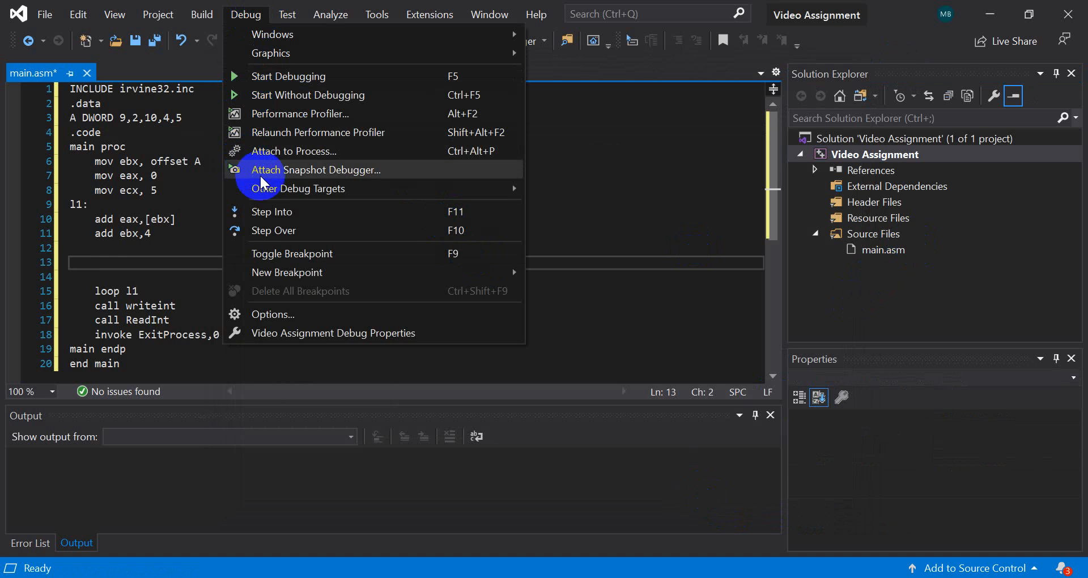
left_click(245, 14)
left_click(211, 17)
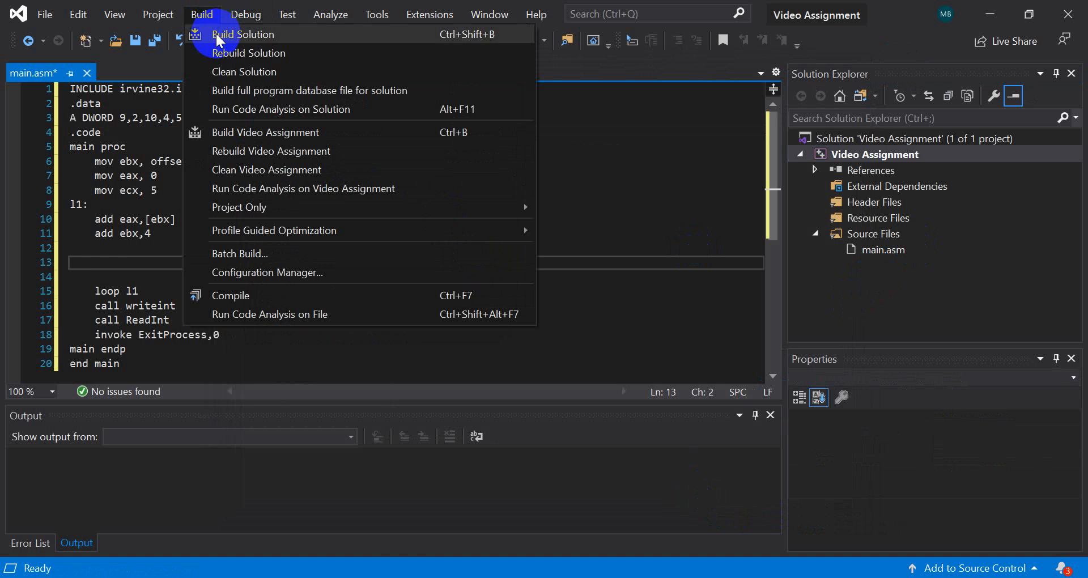
left_click(216, 35)
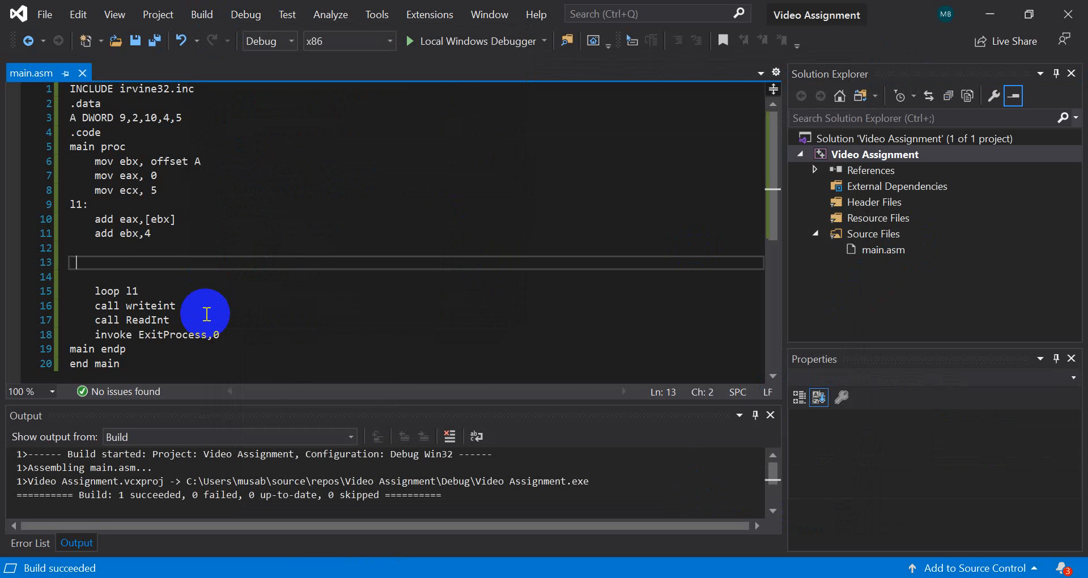
left_click_drag(209, 497, 128, 497)
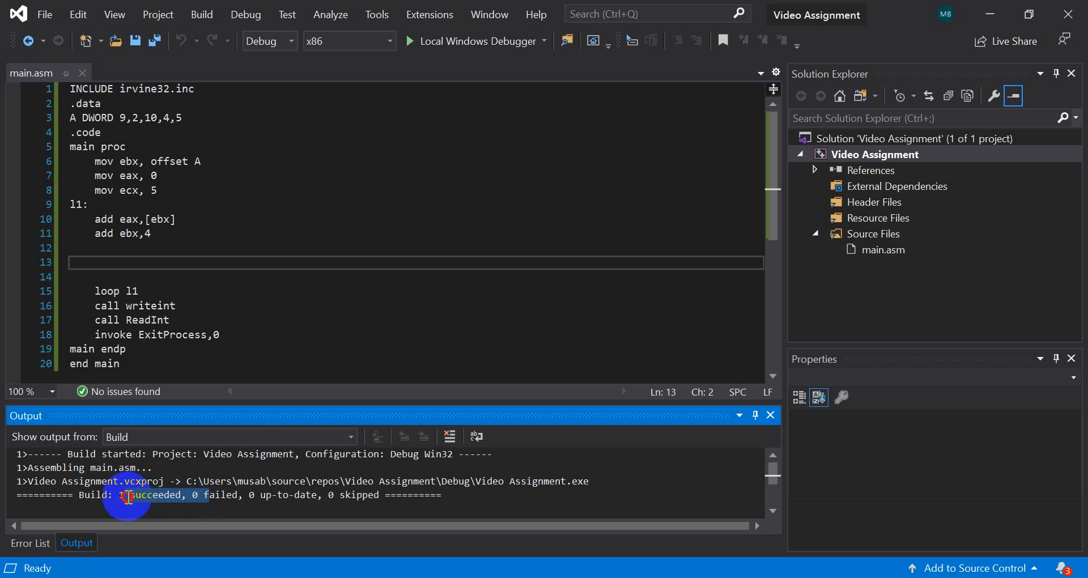
Run the program without debugging and compare its console output with the values of array A in main.asm
left_click(246, 19)
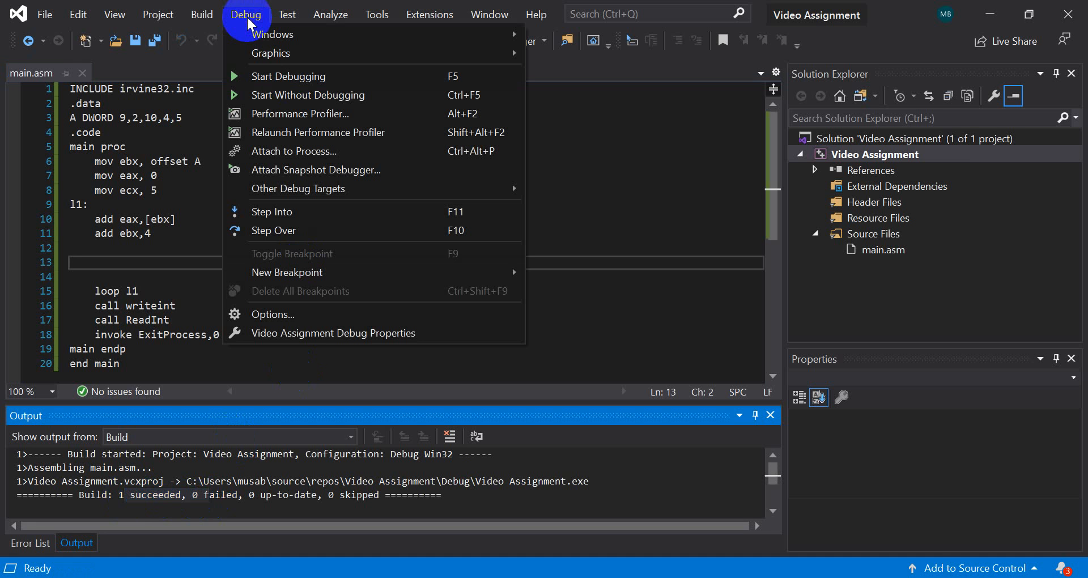
left_click(258, 96)
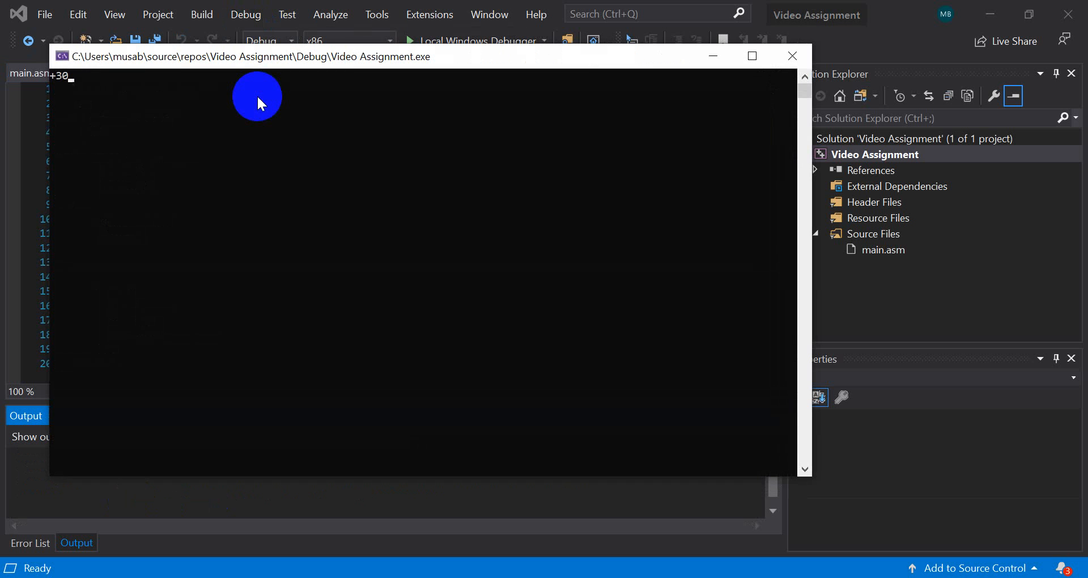
left_click_drag(407, 56, 524, 235)
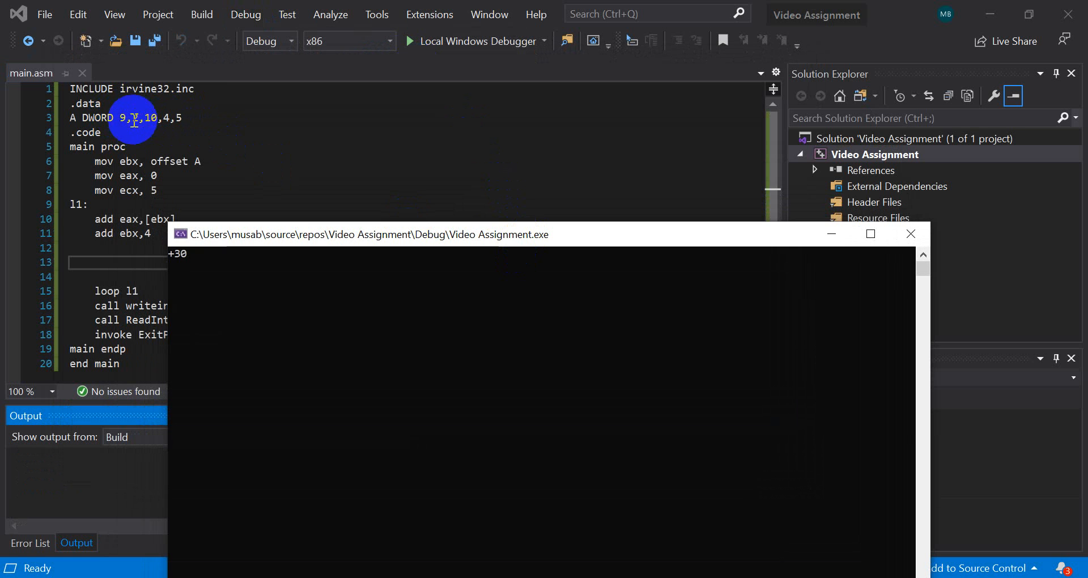
left_click(130, 118)
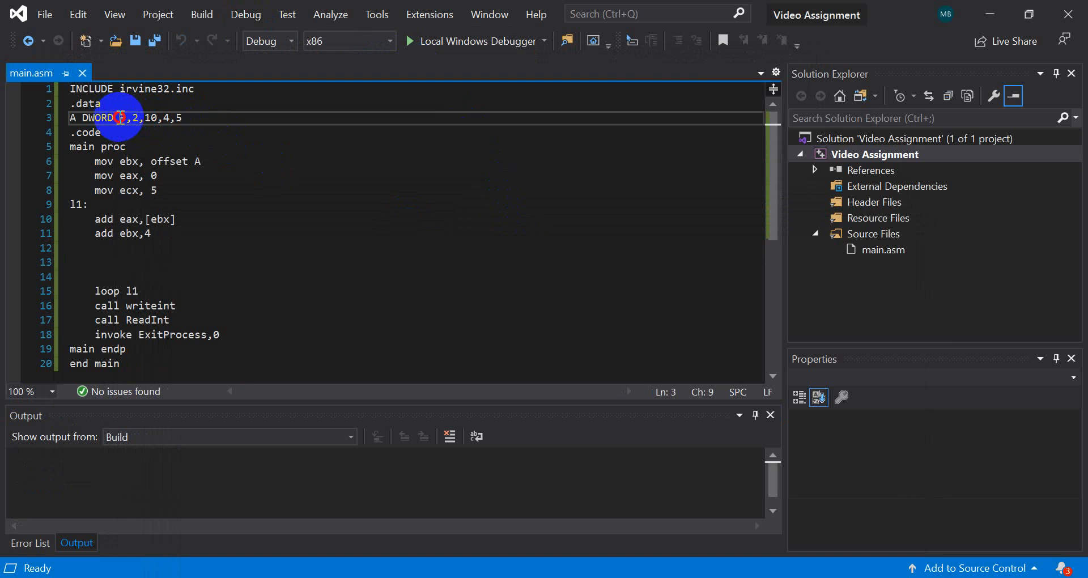
left_click_drag(136, 121, 152, 121)
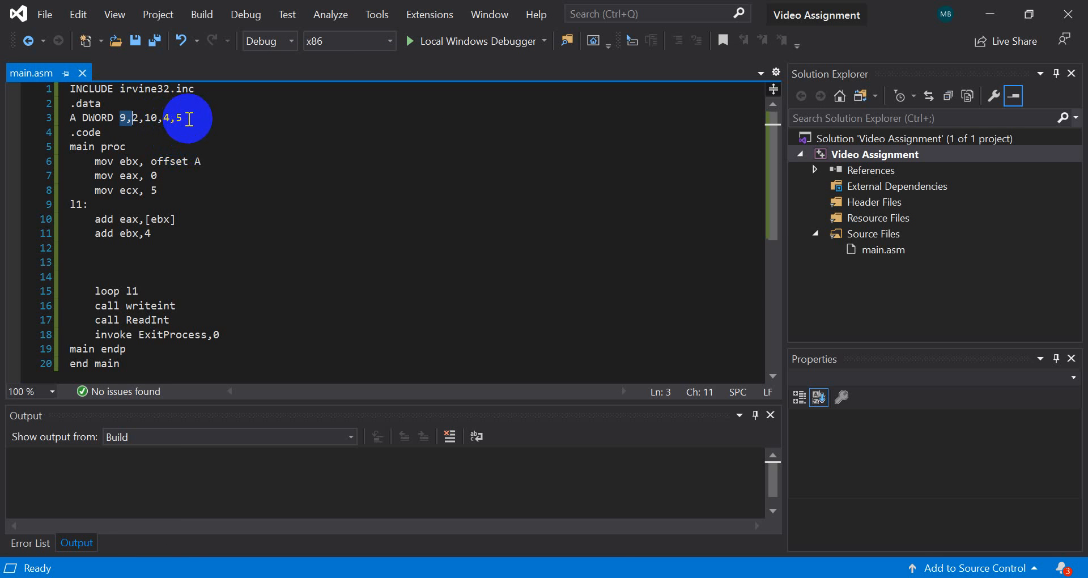
left_click(646, 577)
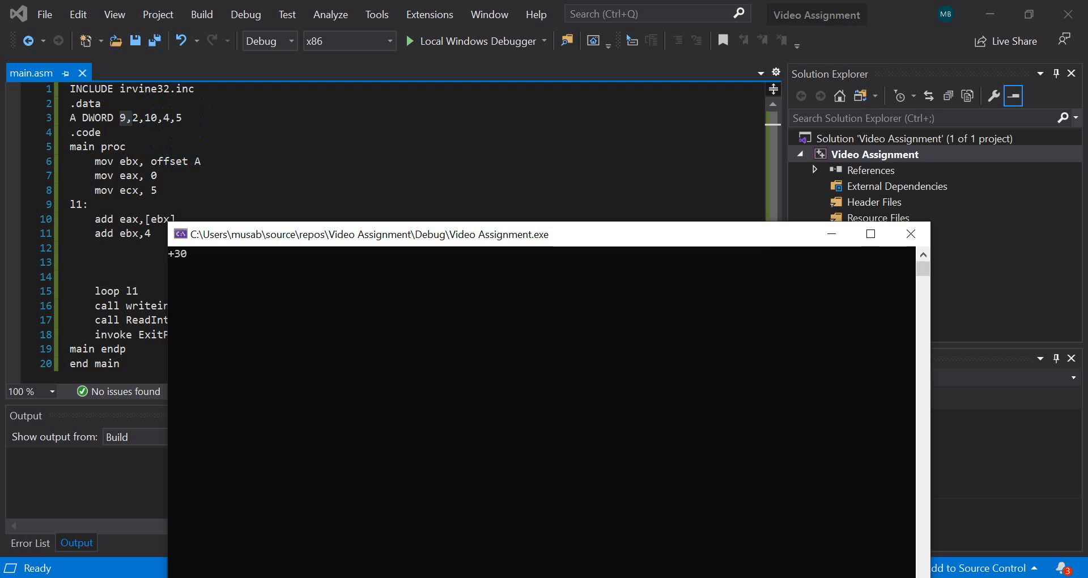